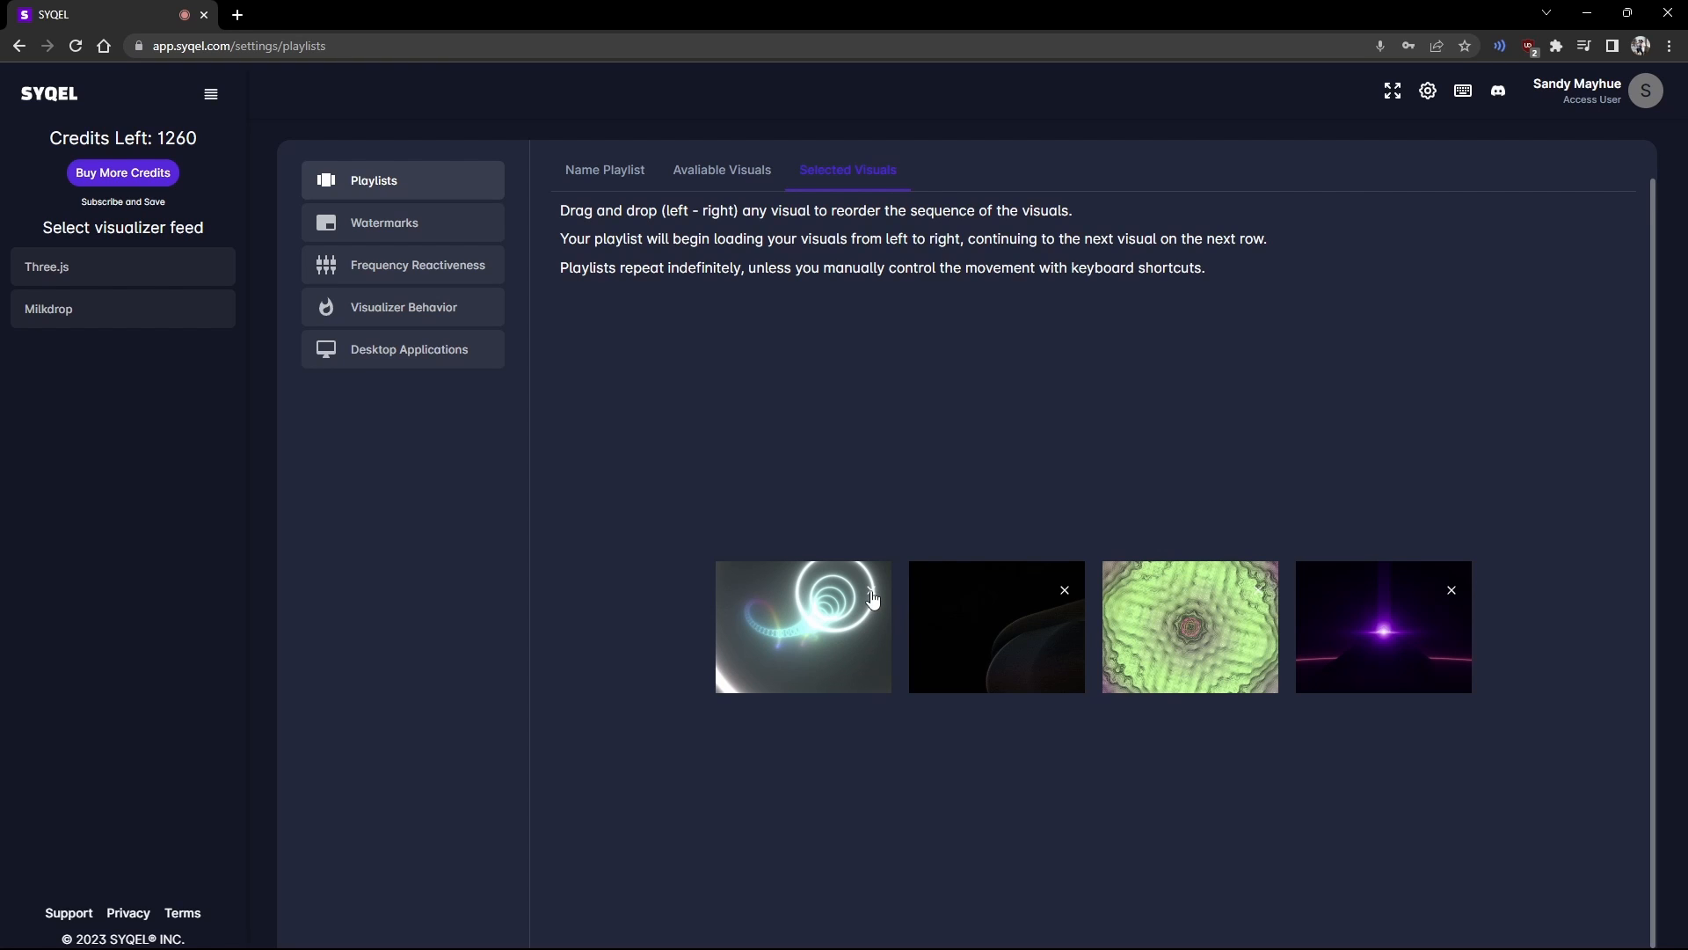
Step: Delete the first thumbnail from Selected Visuals and confirm, leaving three visuals in the playlist
click(870, 592)
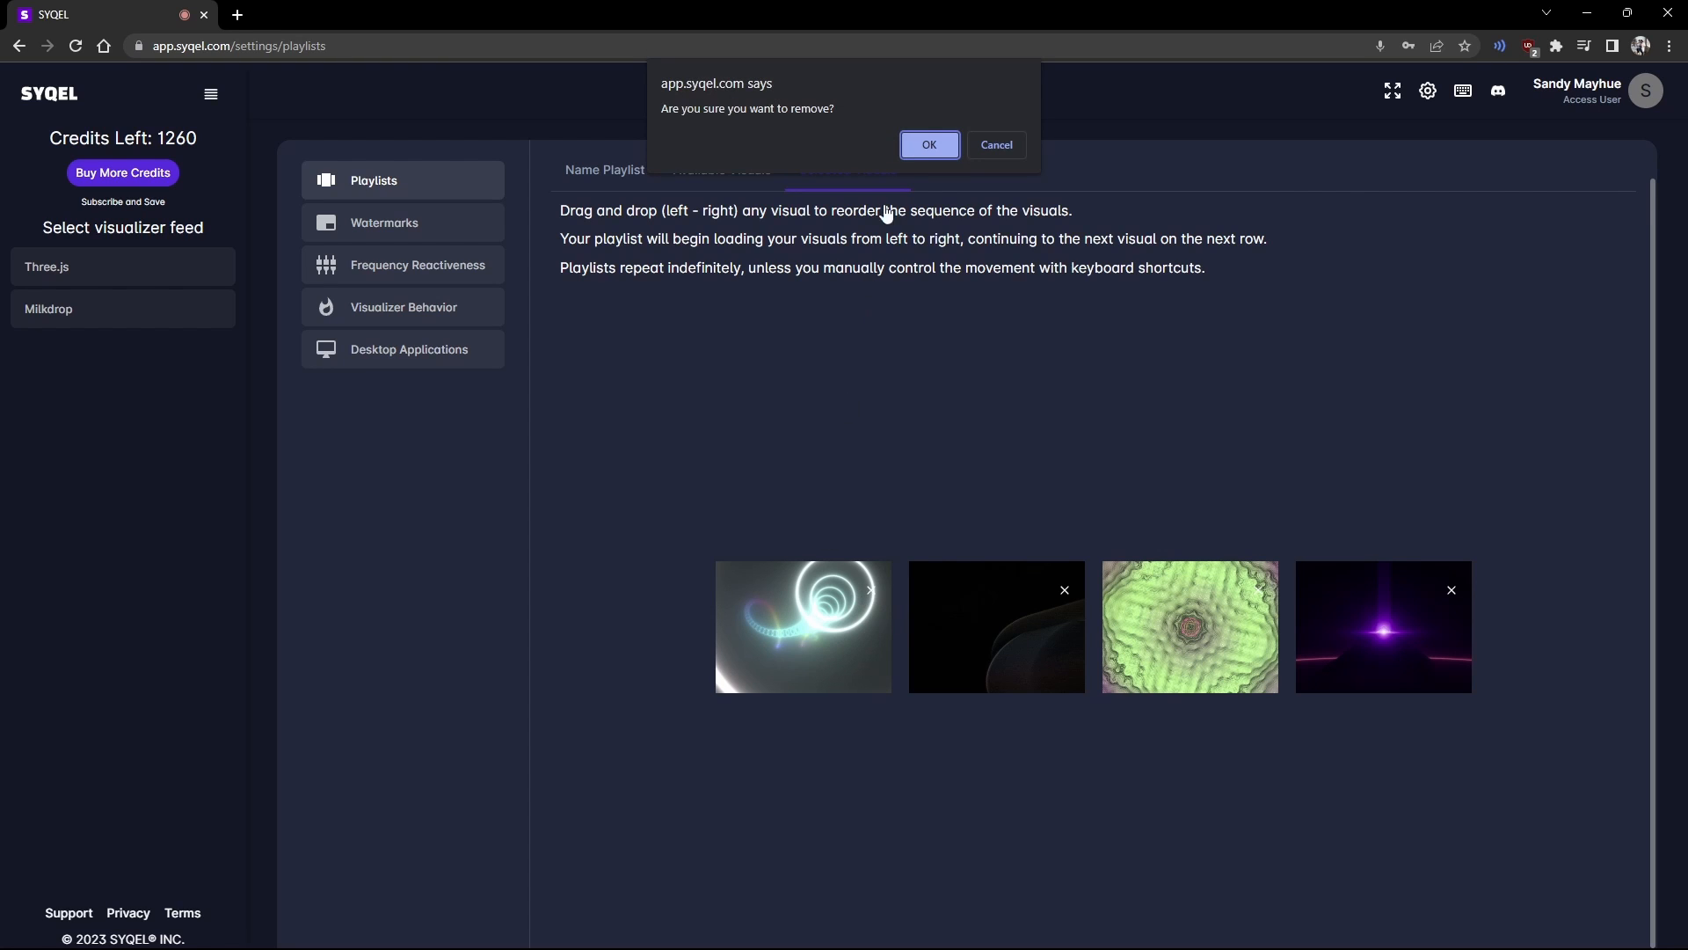
click(930, 145)
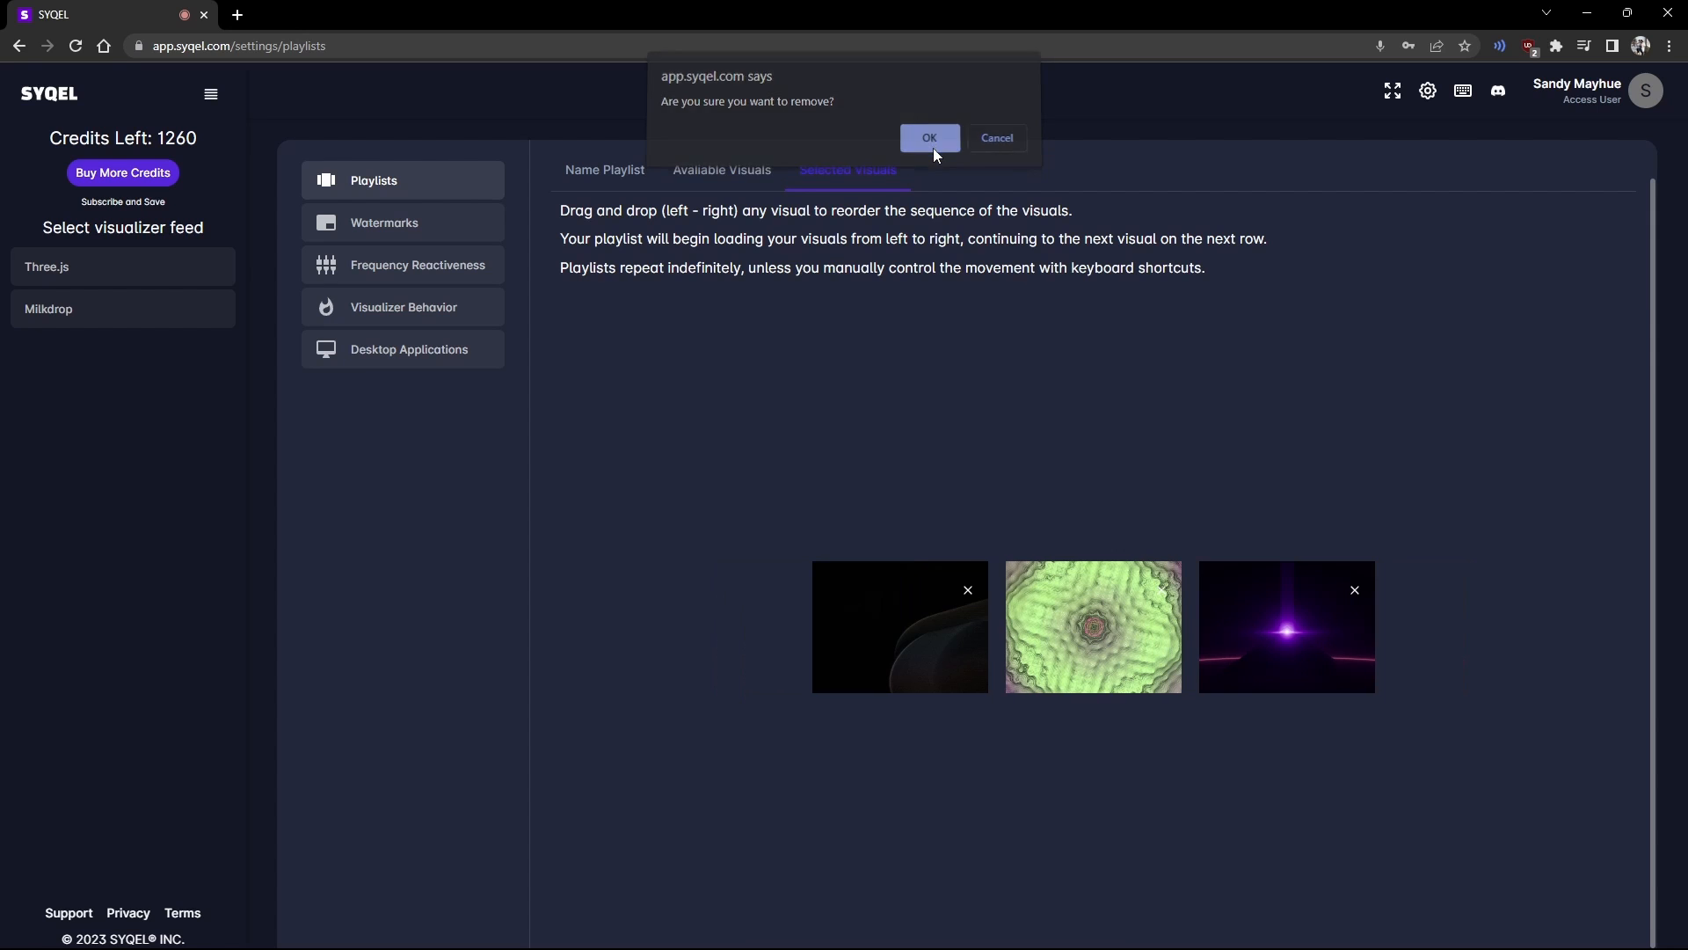
click(436, 236)
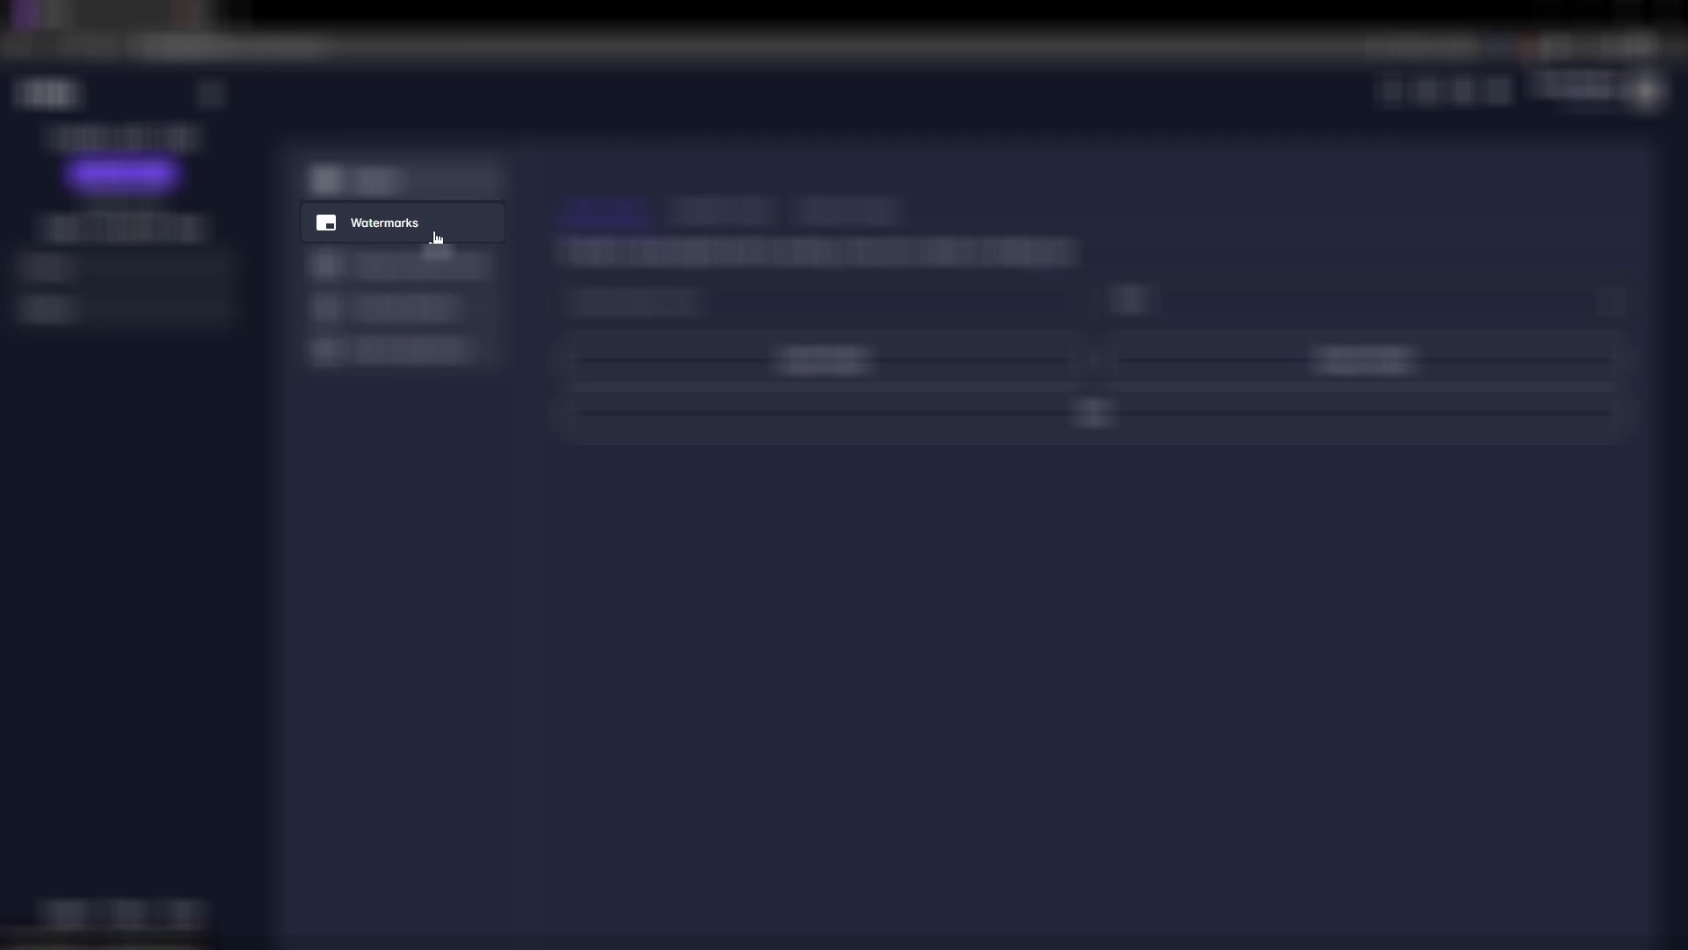
Step: Upload five logo image files as watermarks
click(436, 235)
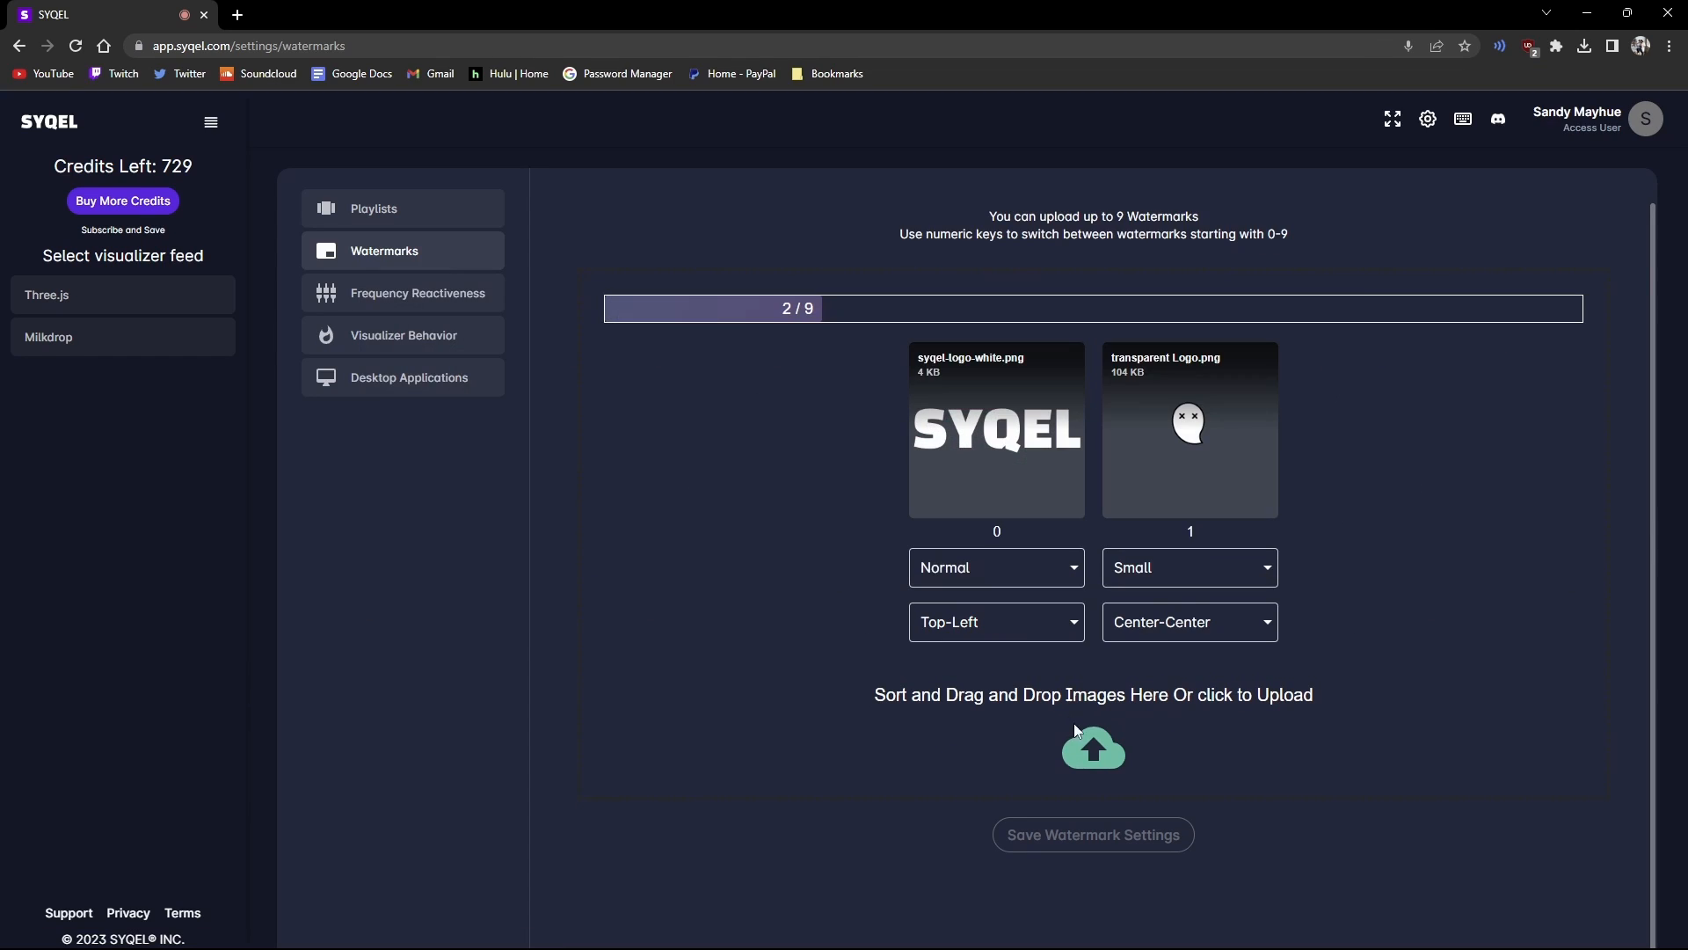
click(1094, 747)
drag(677, 252, 337, 299)
click(1231, 848)
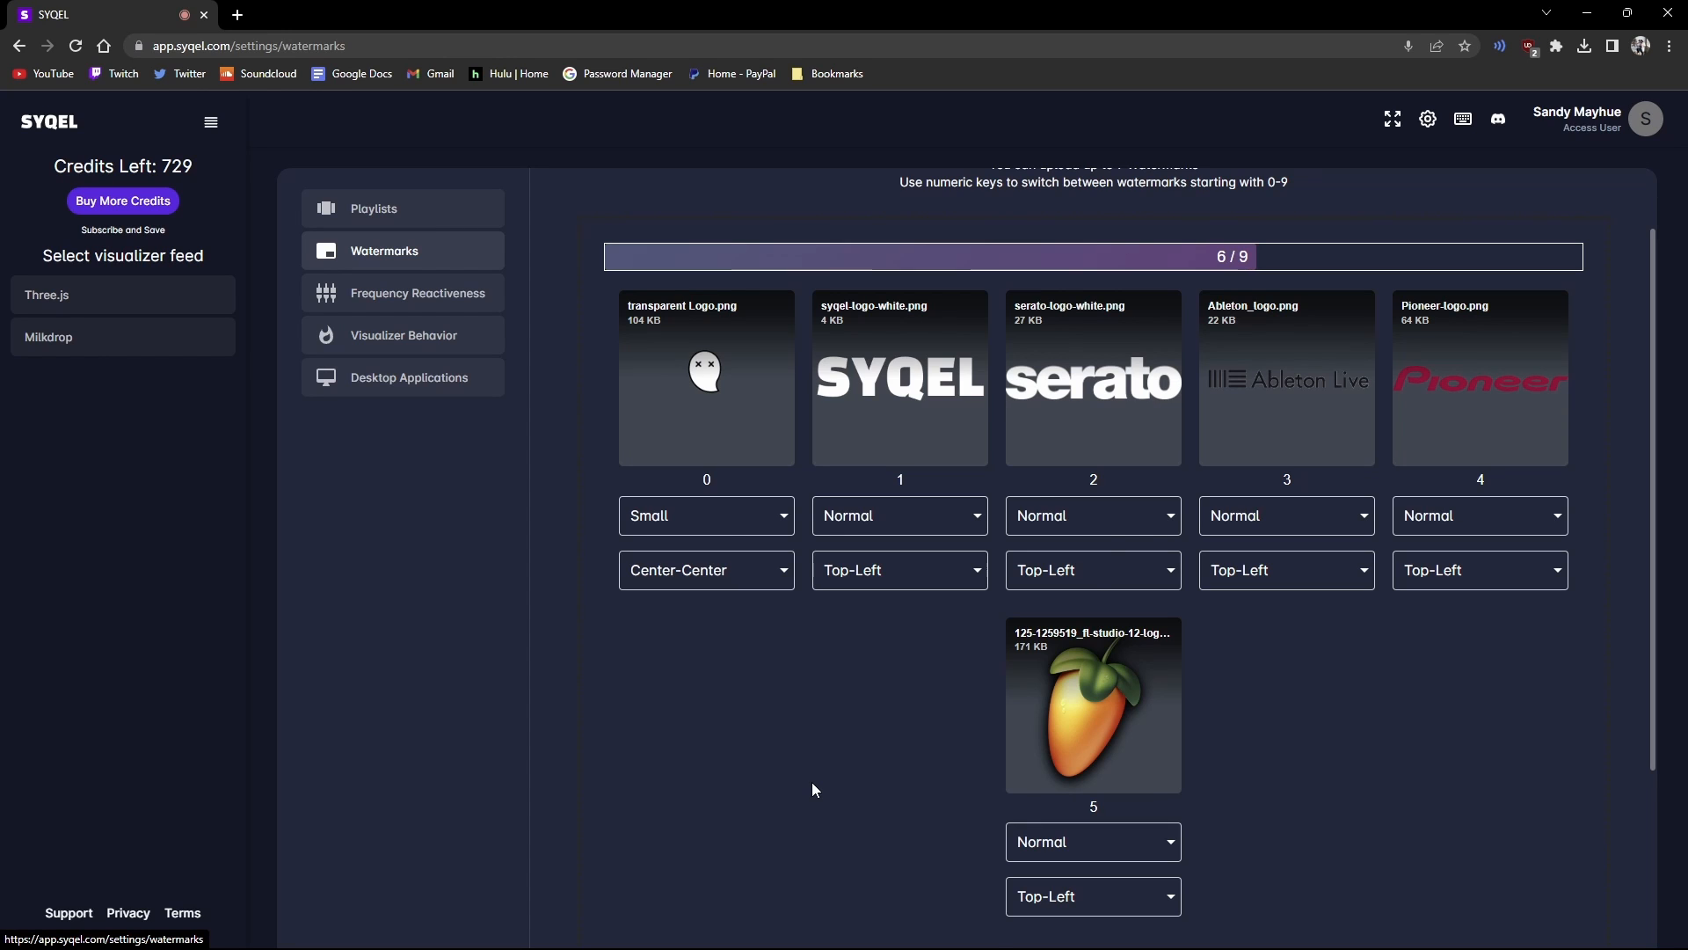
Step: Set the SYQEL logo watermark to Small at Bottom-Right
scroll(812, 783, down, 2)
click(860, 343)
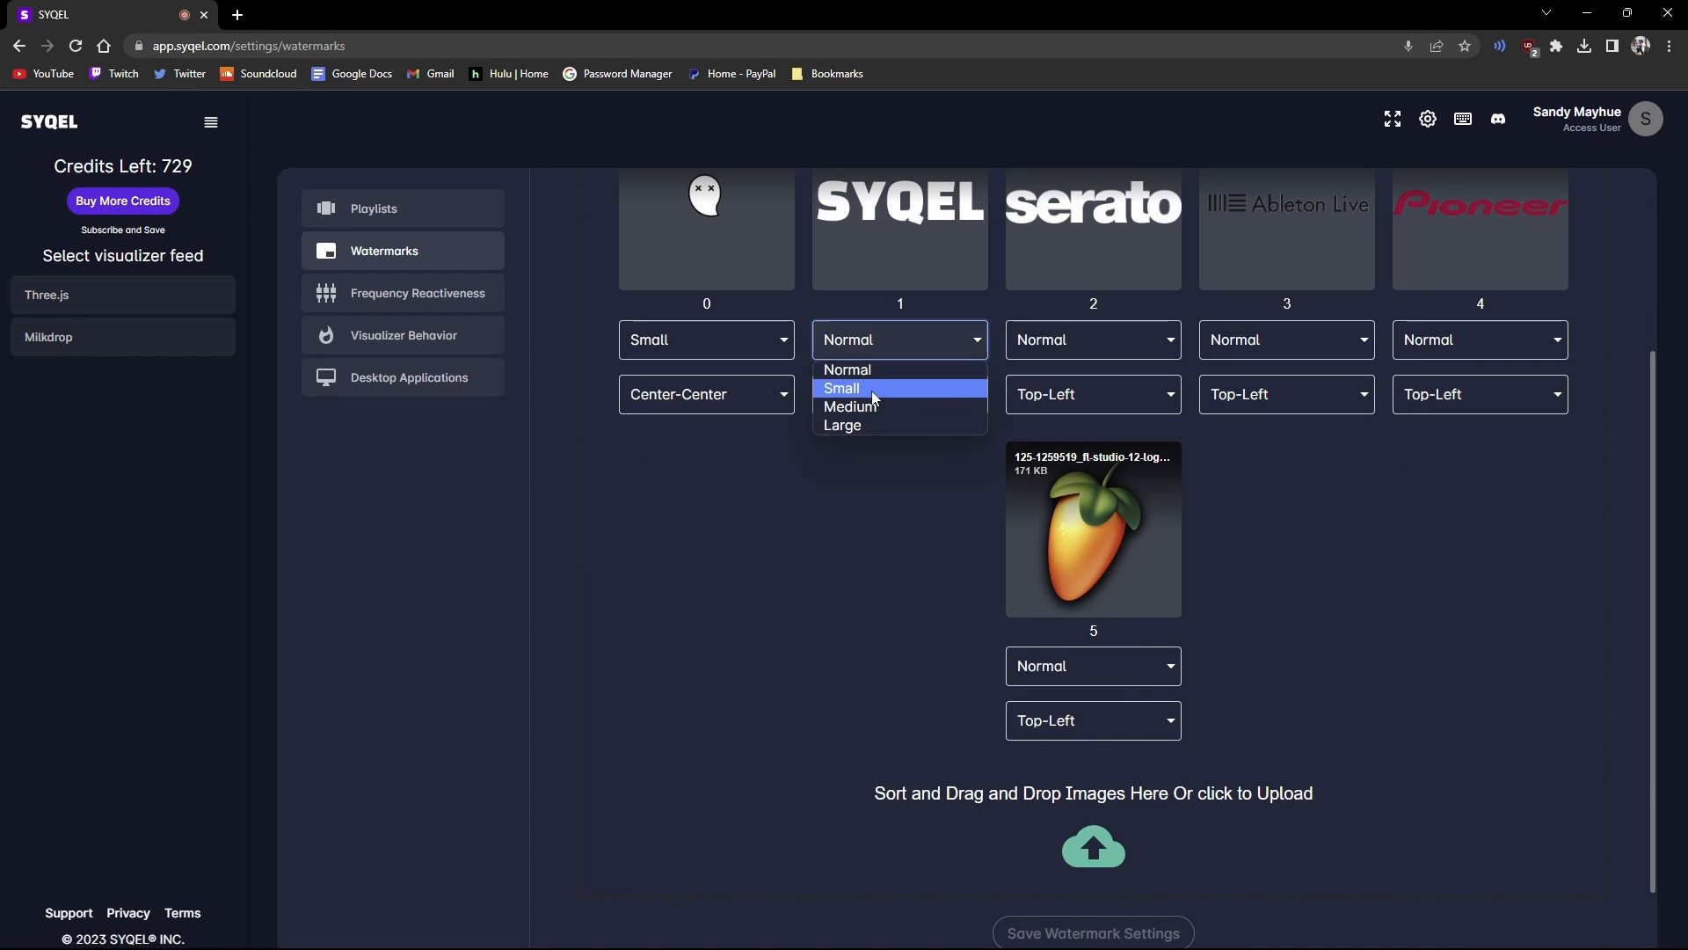
click(872, 387)
click(919, 403)
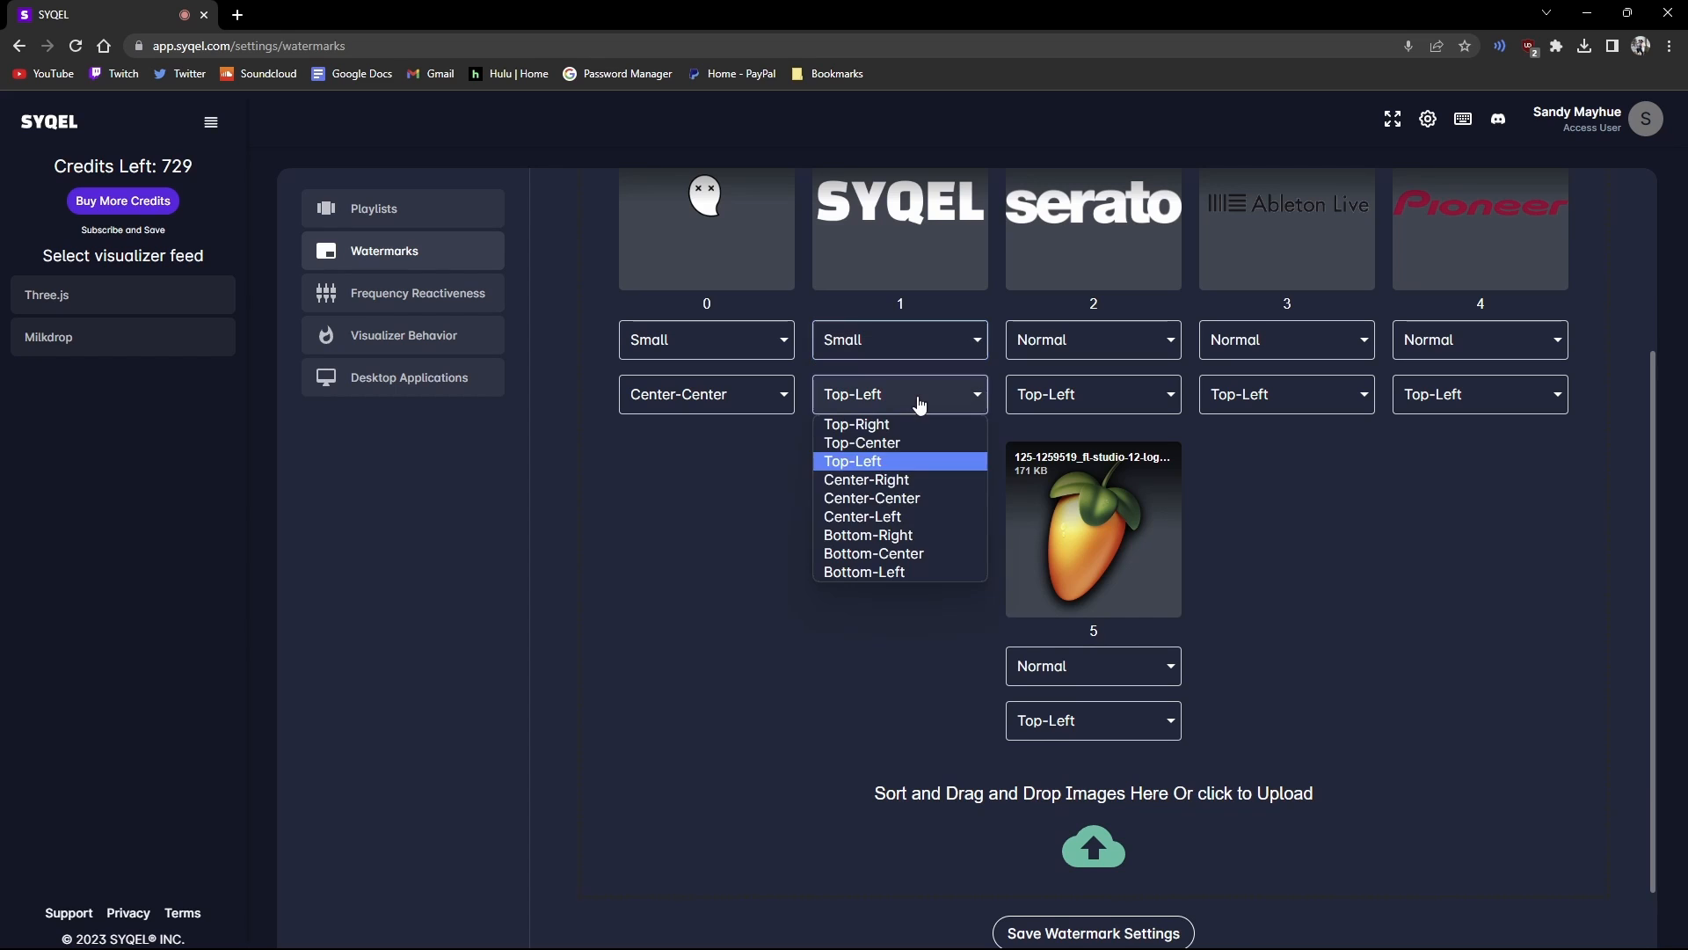
click(914, 530)
Step: Set the serato logo watermark to Medium at Top-Center and save the watermark settings
click(1074, 343)
click(1067, 406)
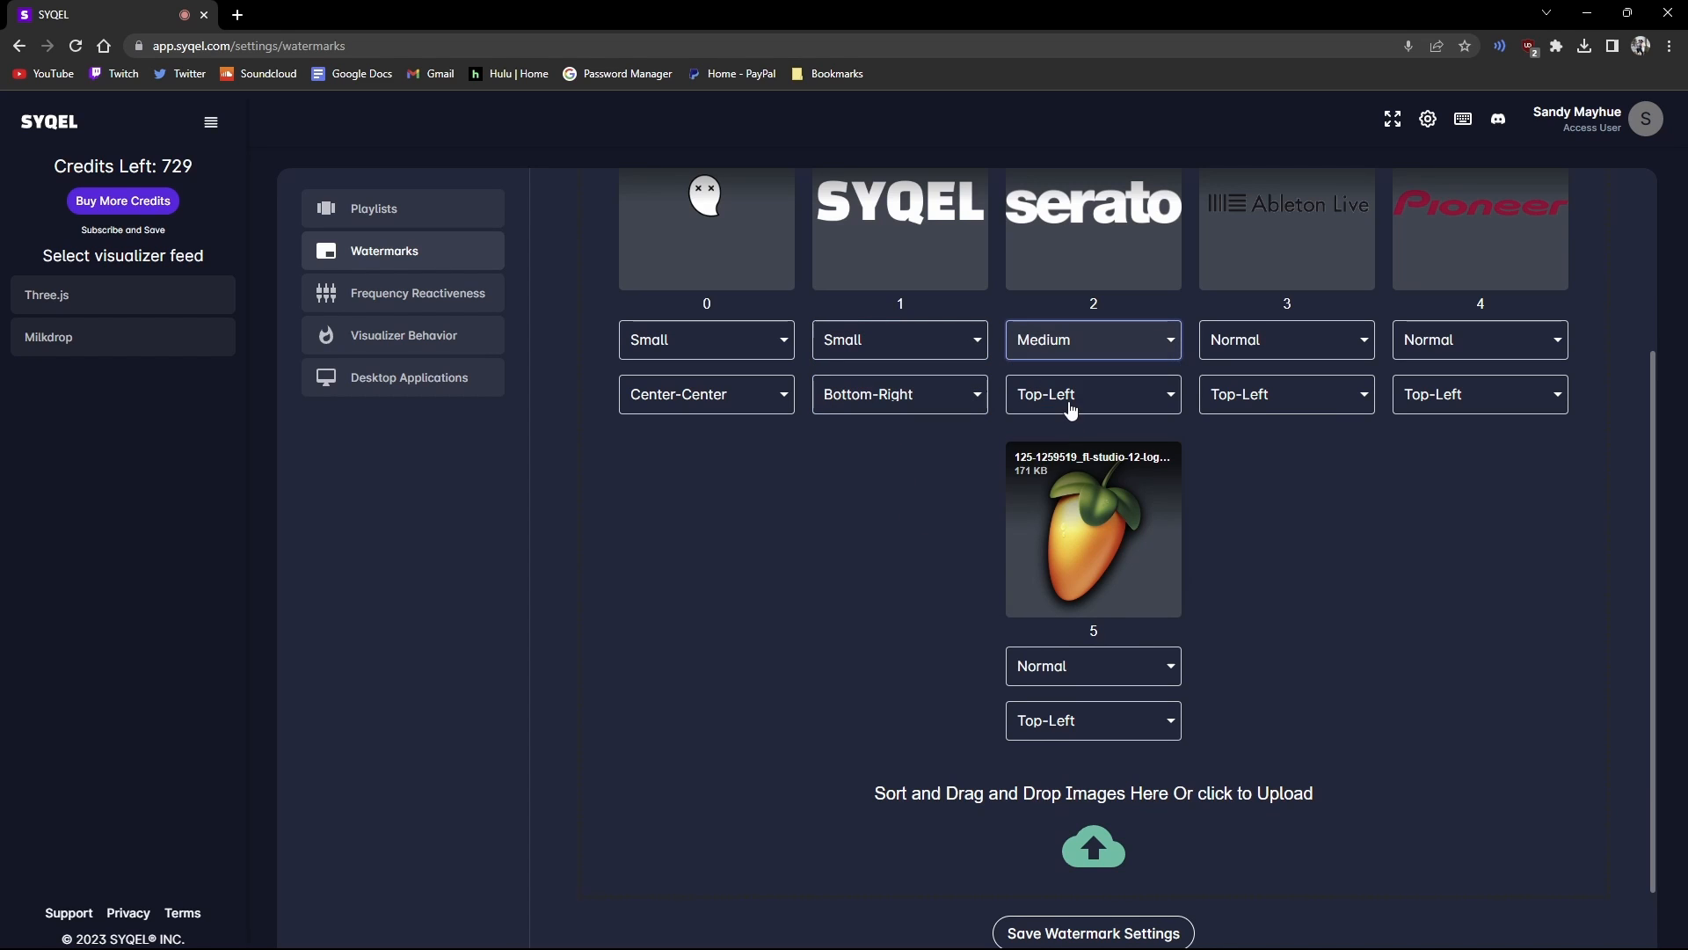
click(1078, 395)
click(1079, 442)
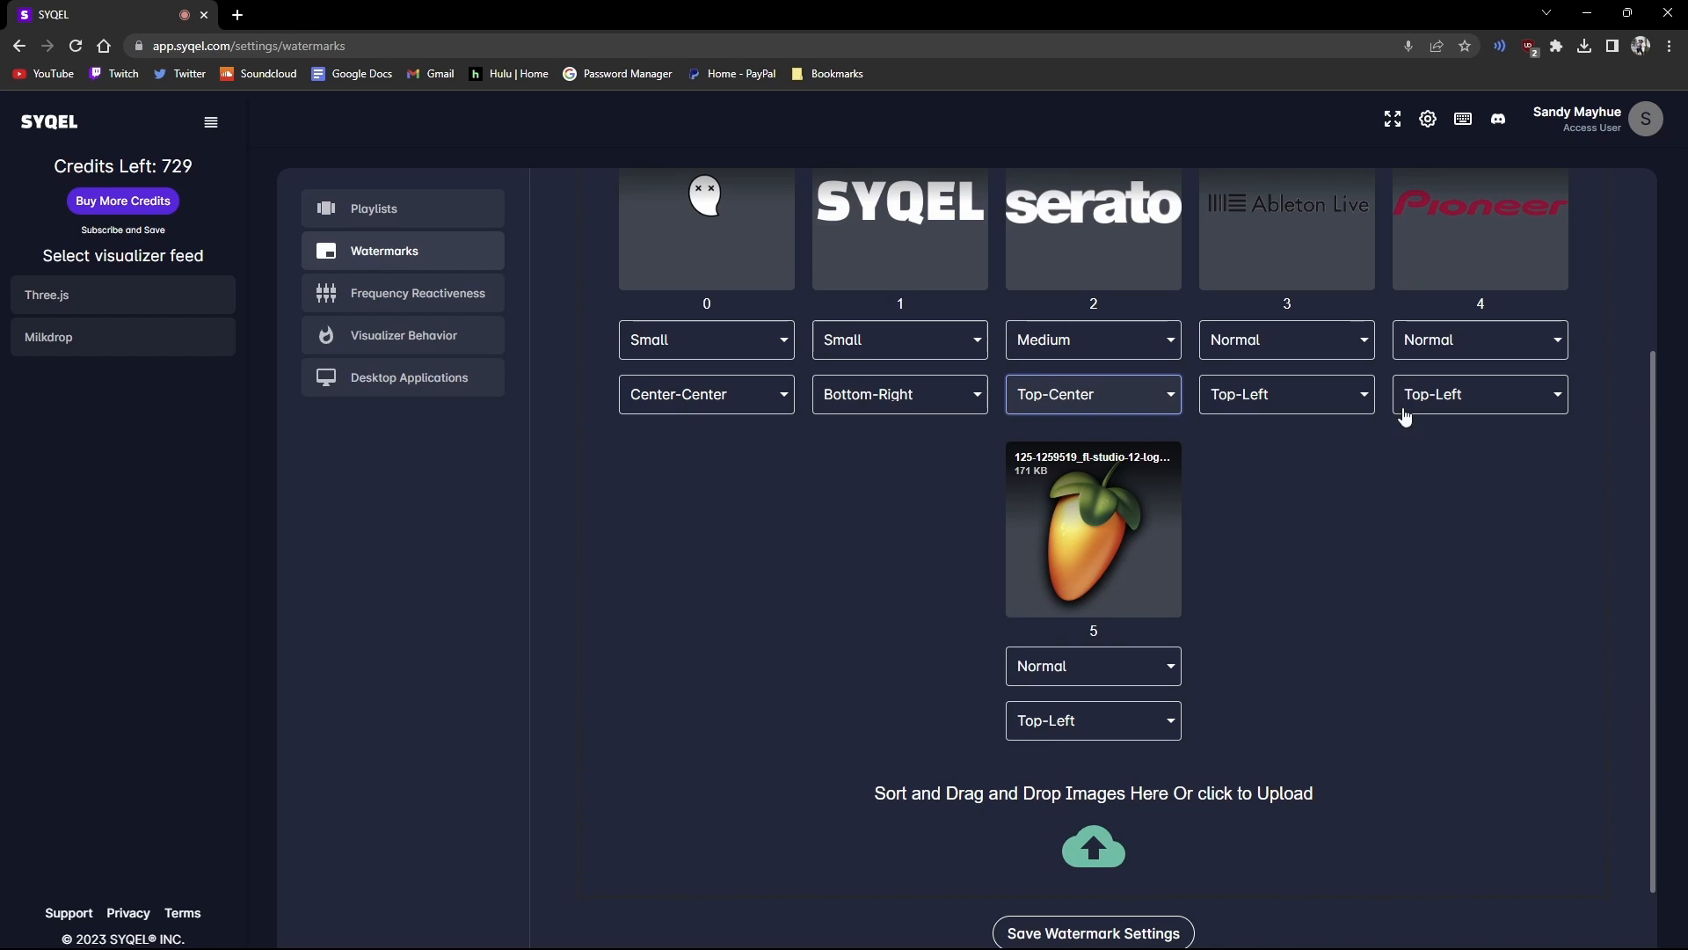
scroll(1347, 675, down, 1)
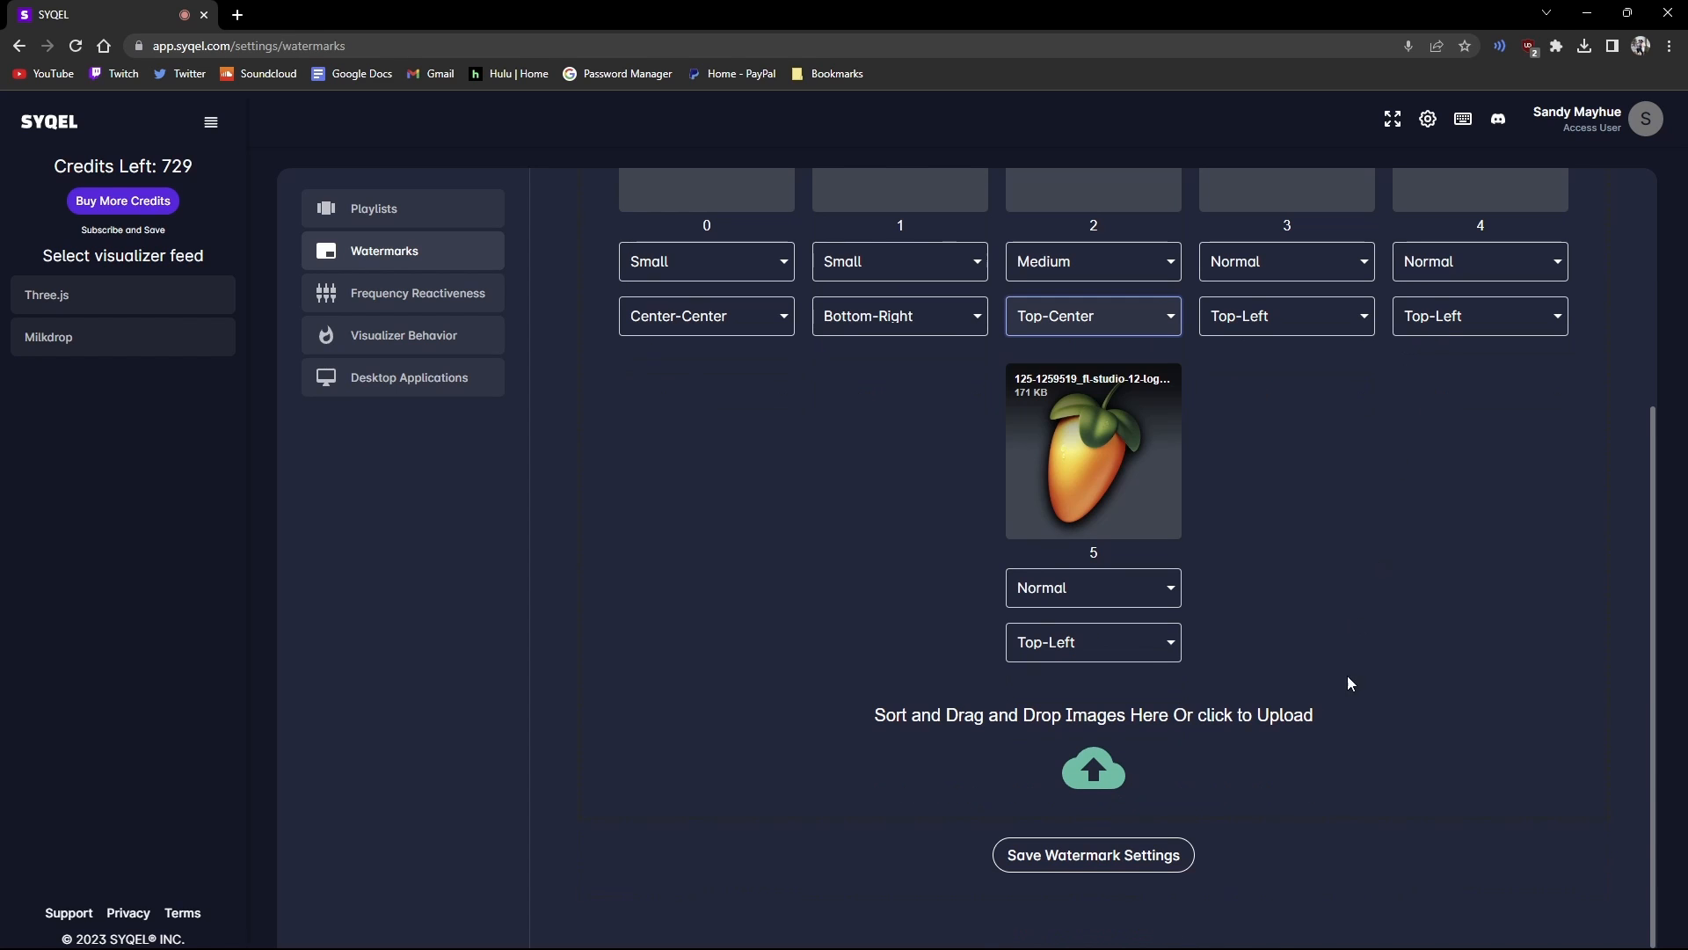
click(1083, 858)
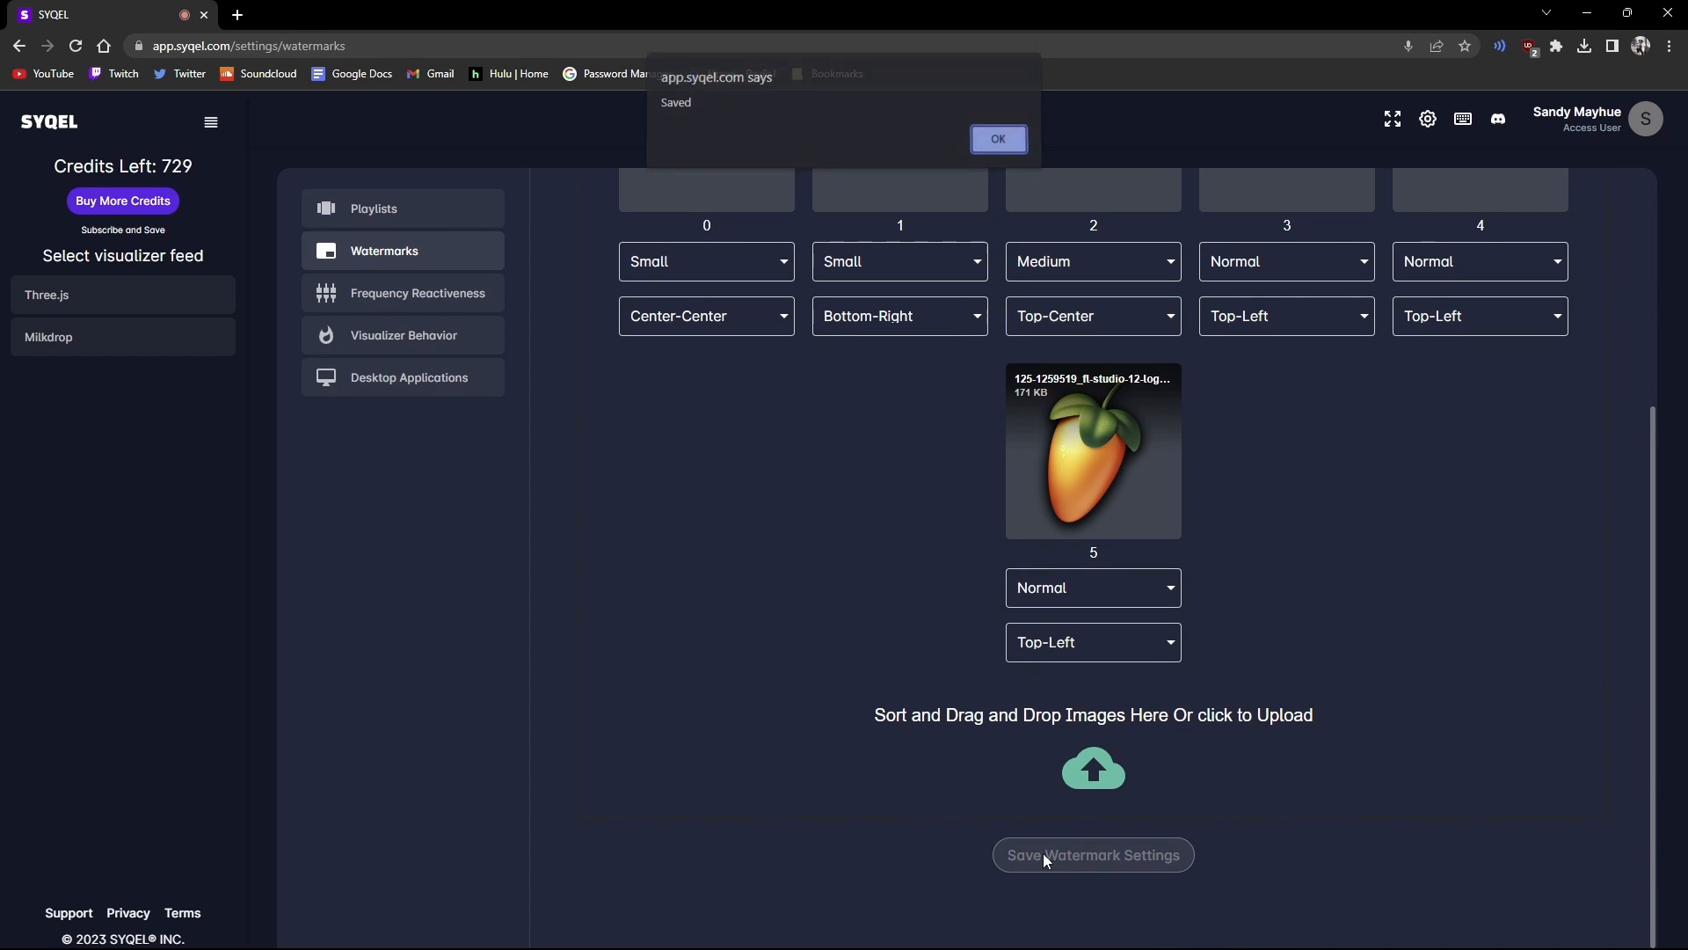
click(1001, 143)
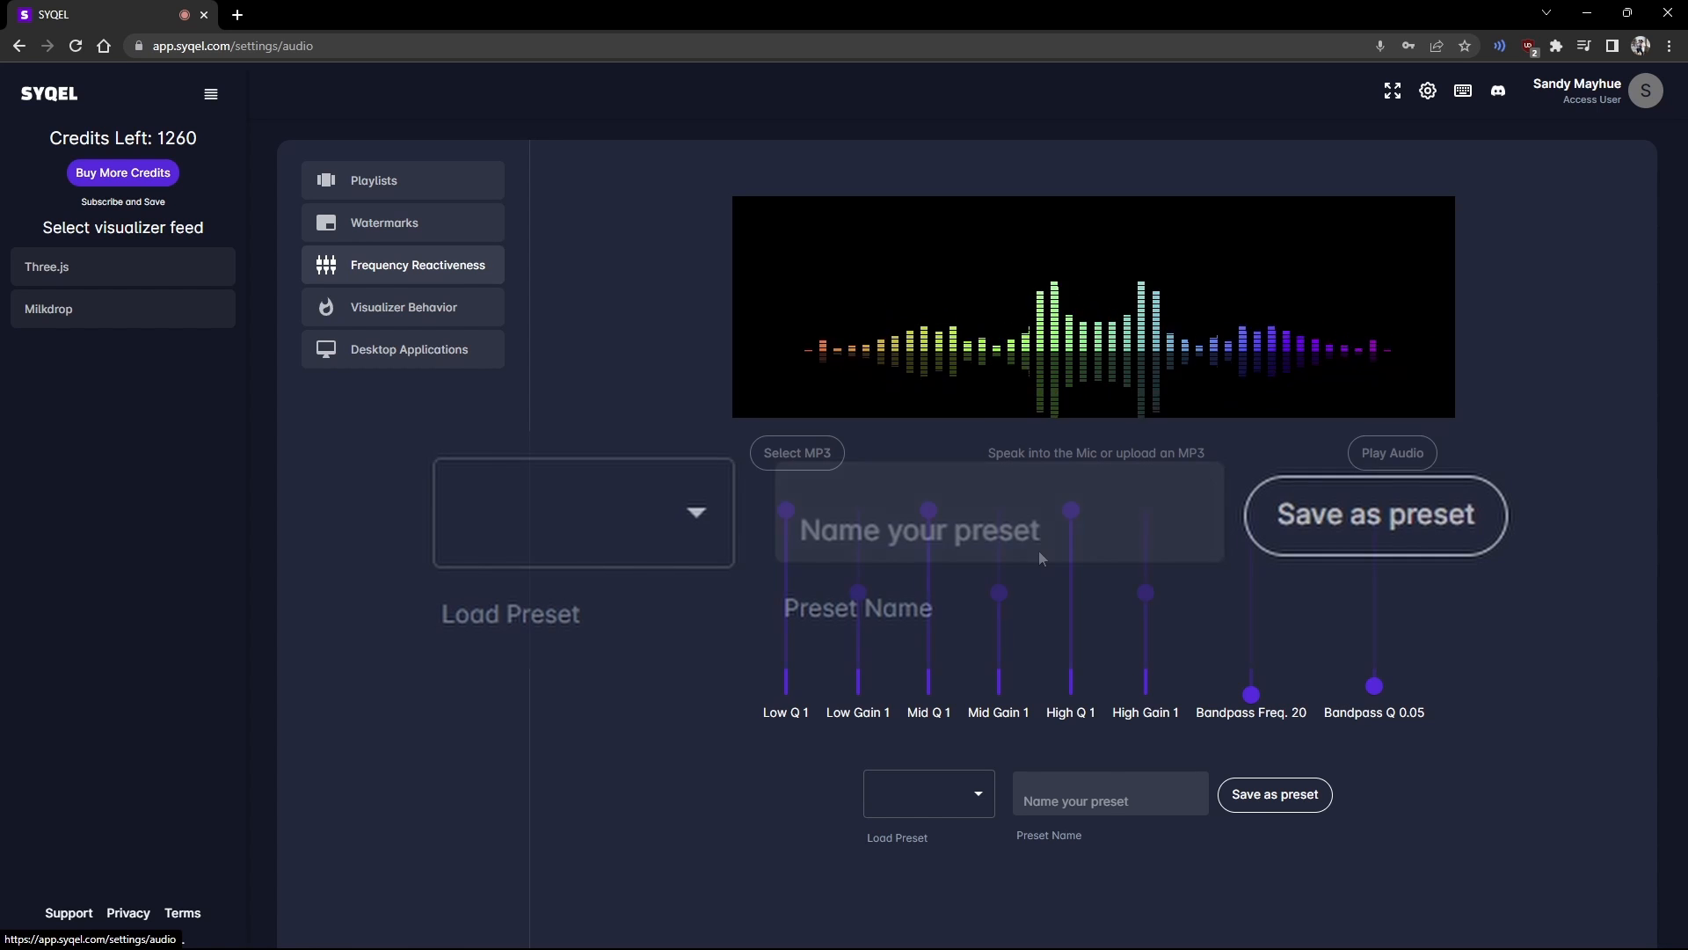
Step: Load the Test 2 audio preset to view its slider values, then revert to None
click(978, 797)
click(978, 797)
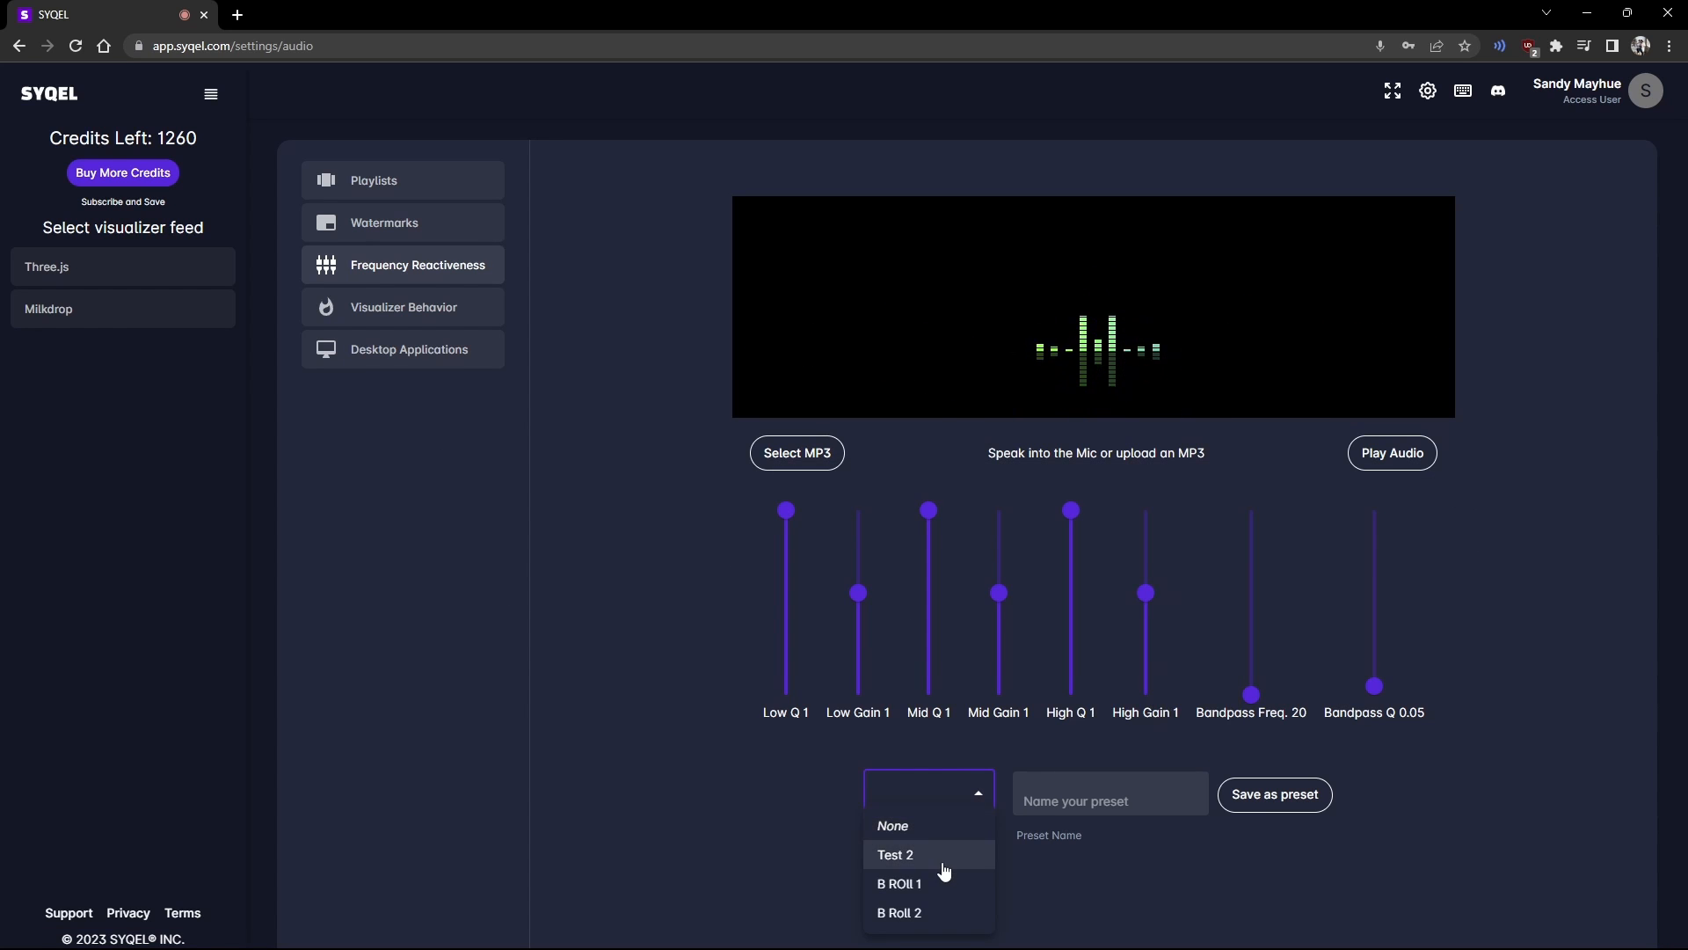
click(945, 869)
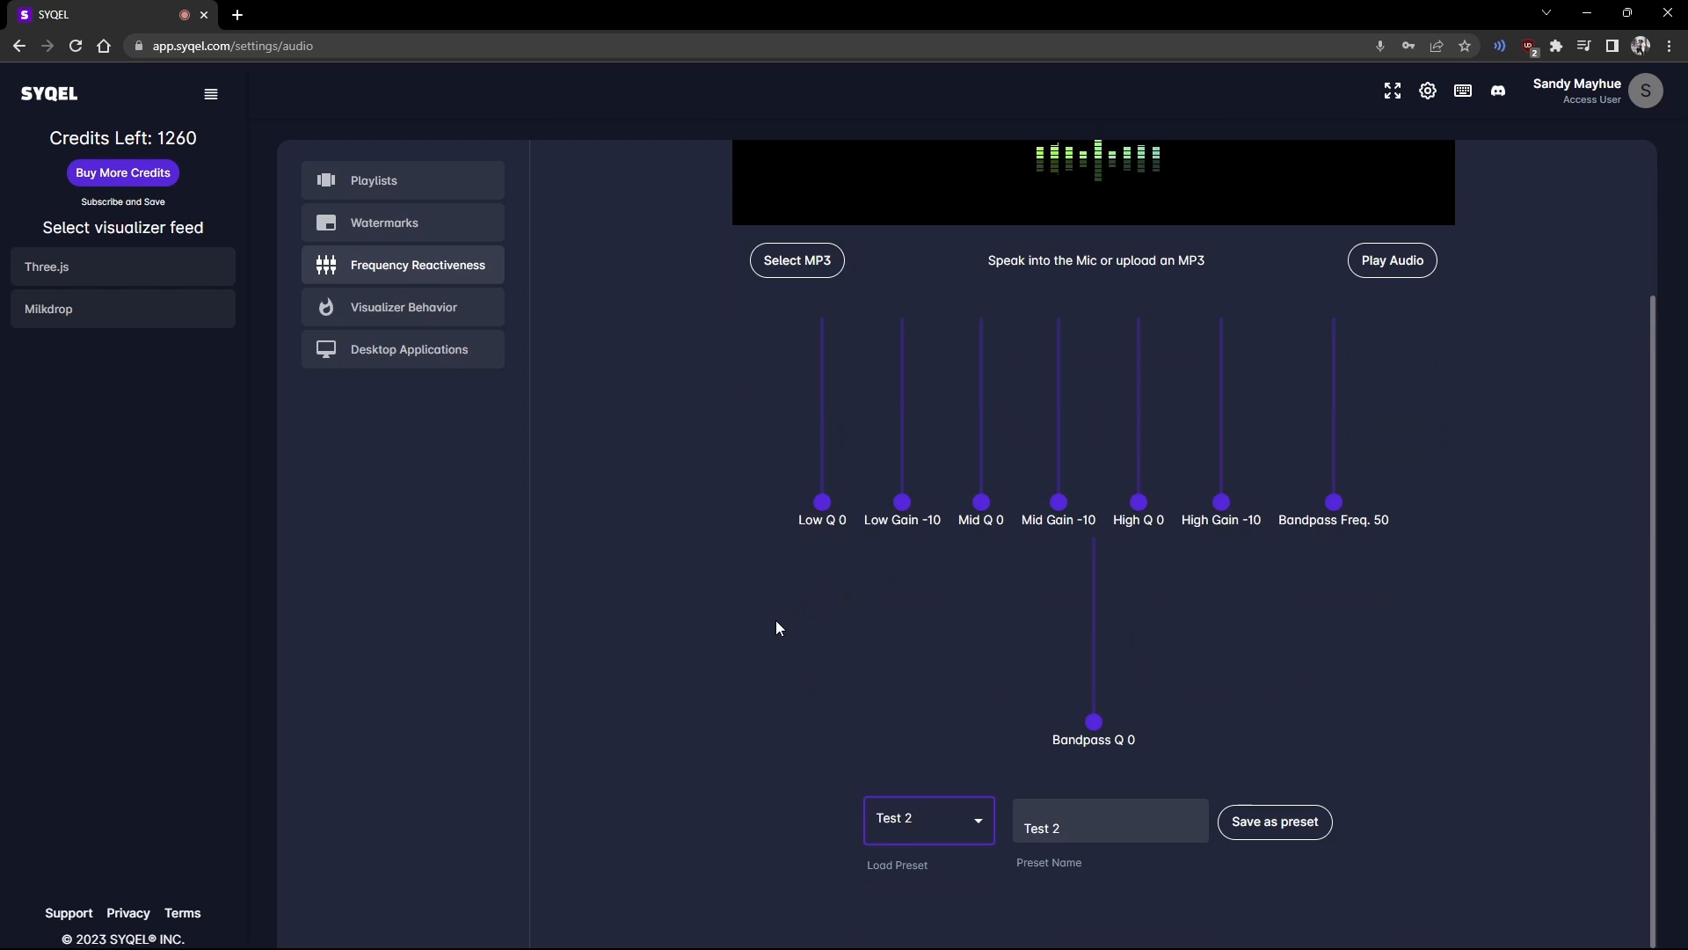
click(943, 842)
click(942, 902)
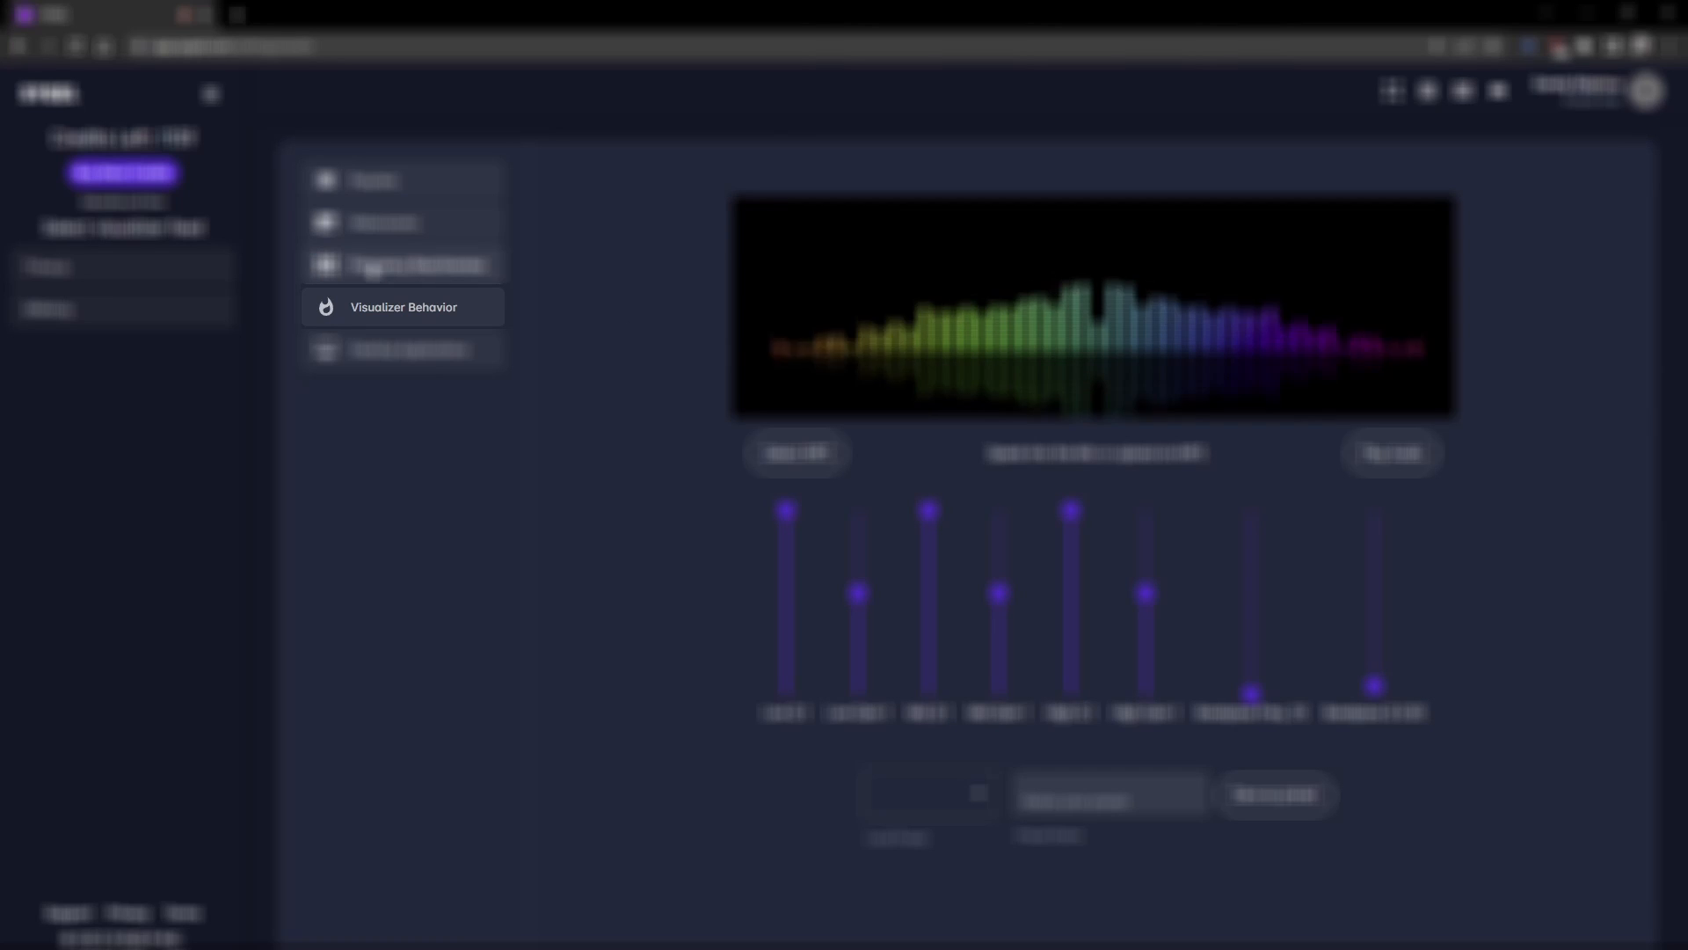
click(371, 306)
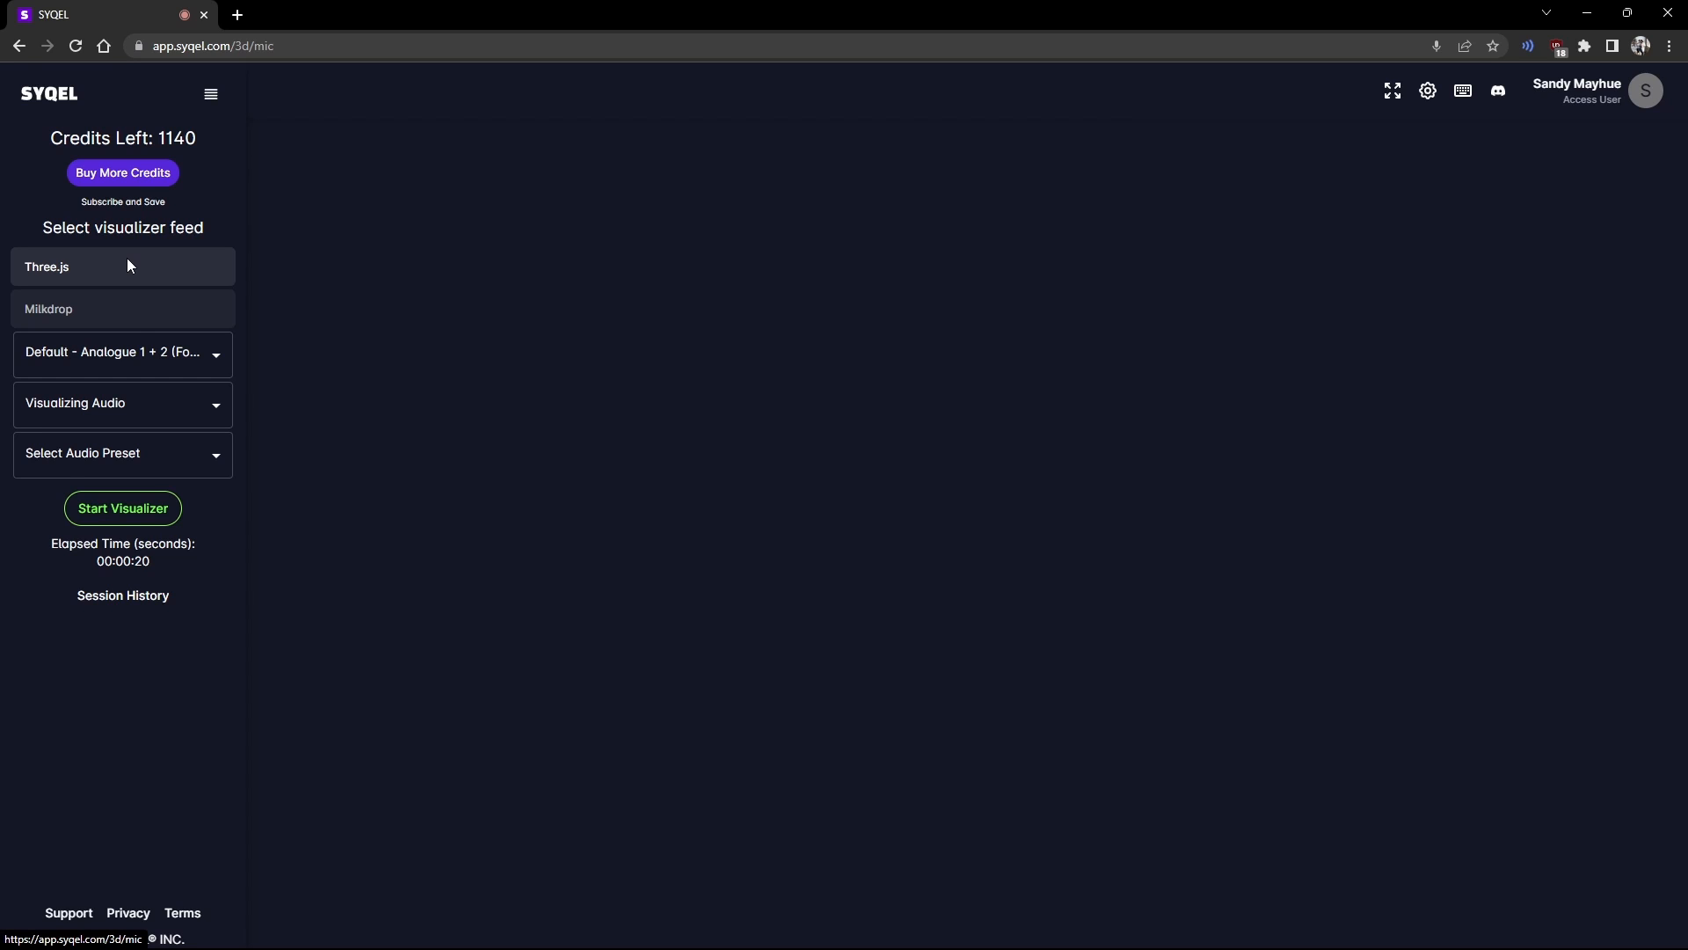
Step: Select the Three.js feed with CABLE Output (VB-Audio Virtual Cable) as audio input
click(134, 310)
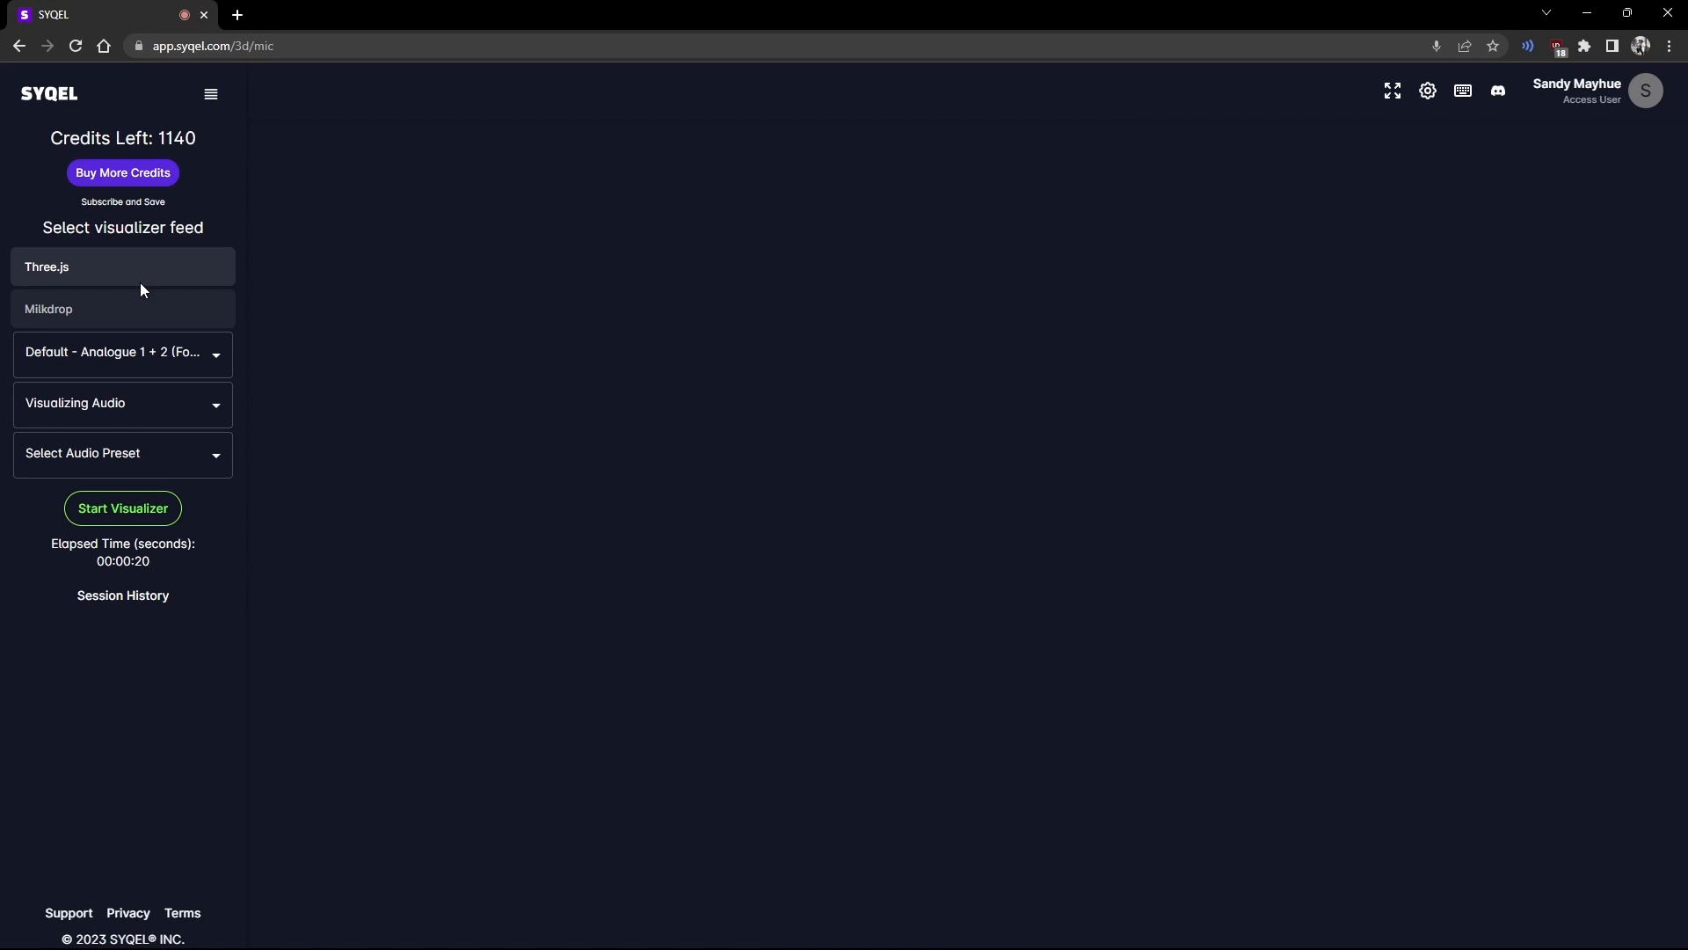
click(131, 360)
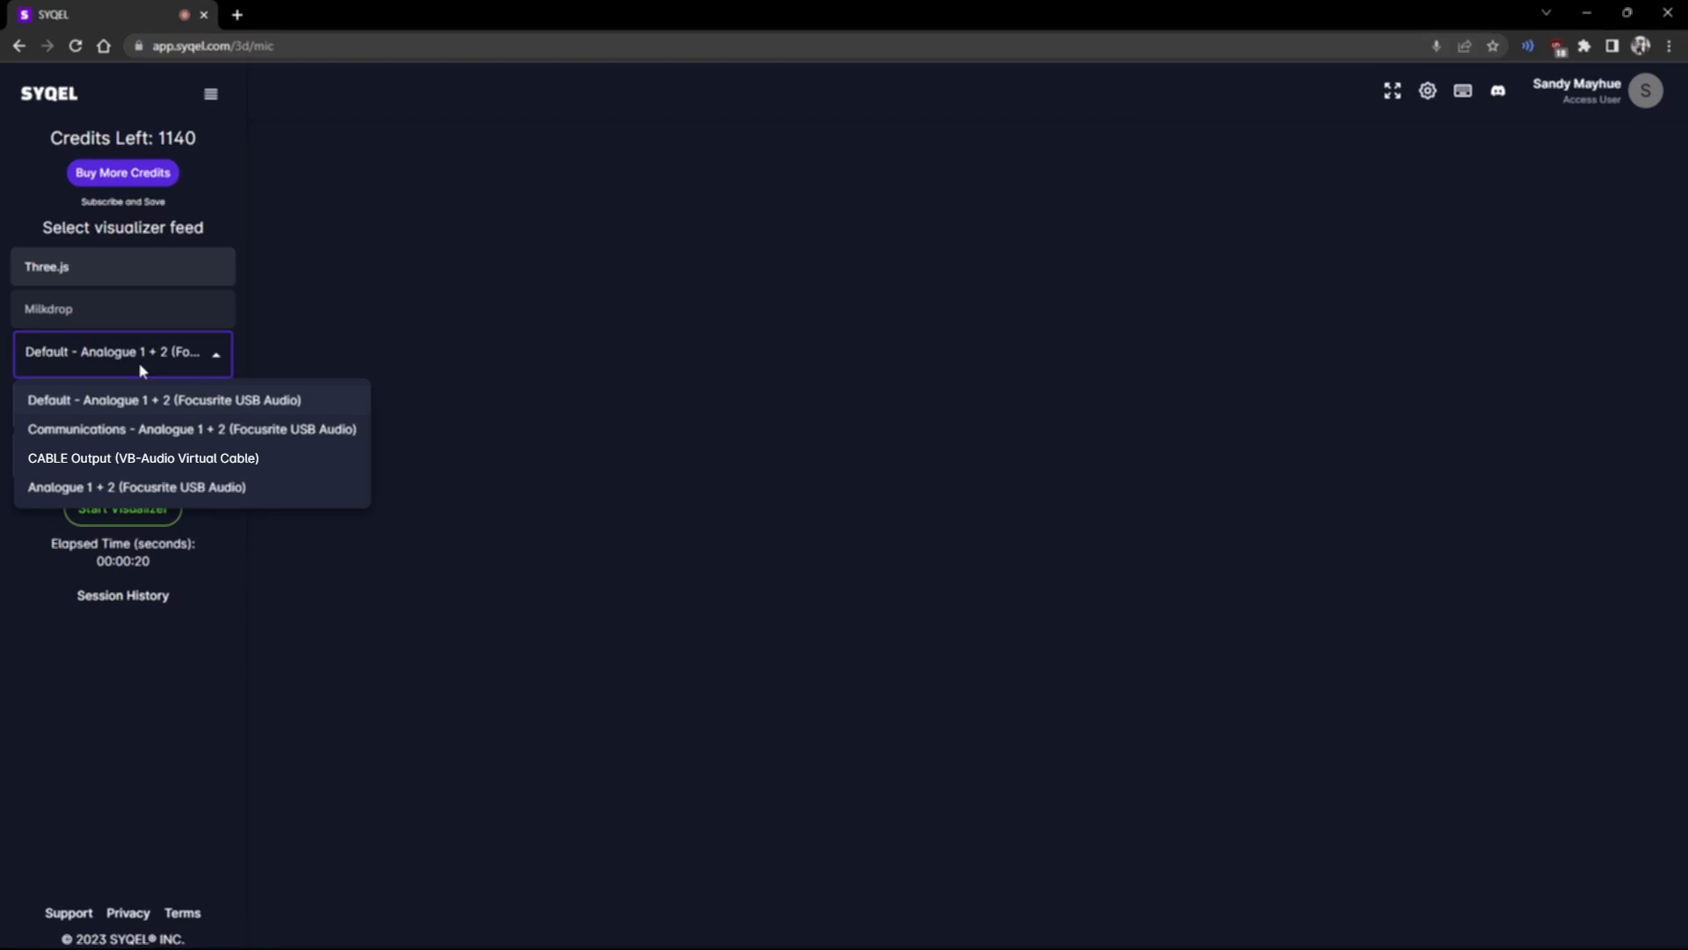
click(151, 460)
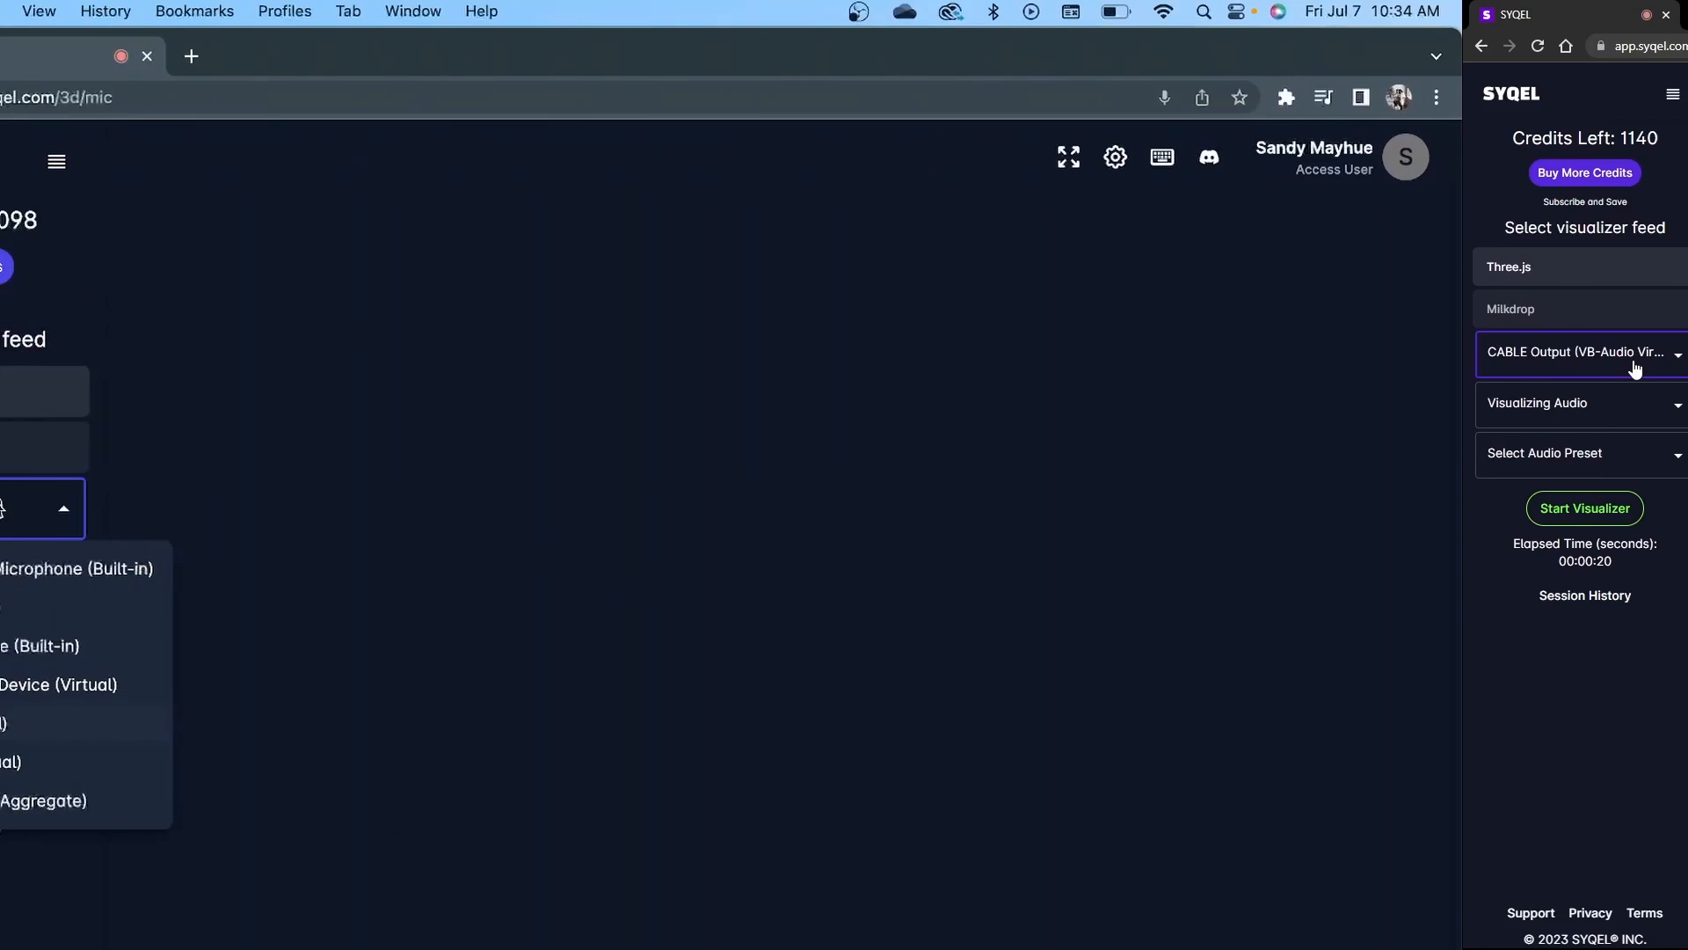
Step: Choose Default - MacBook Air Microphone as input, then reopen the device list to review it
click(212, 573)
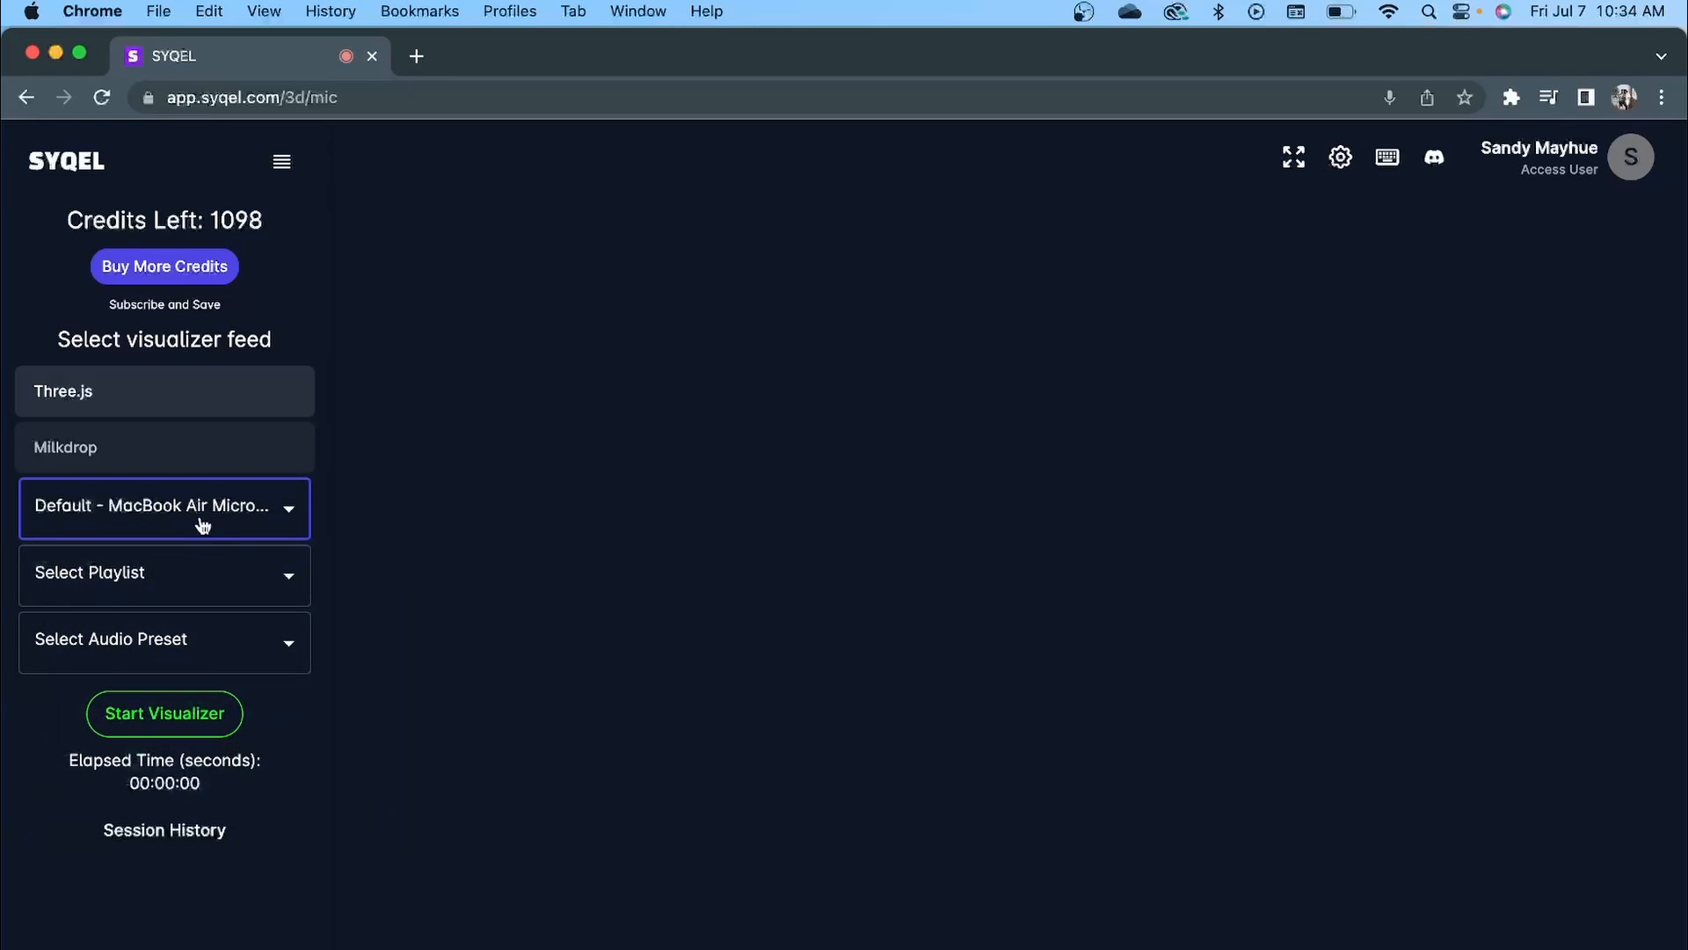
click(196, 506)
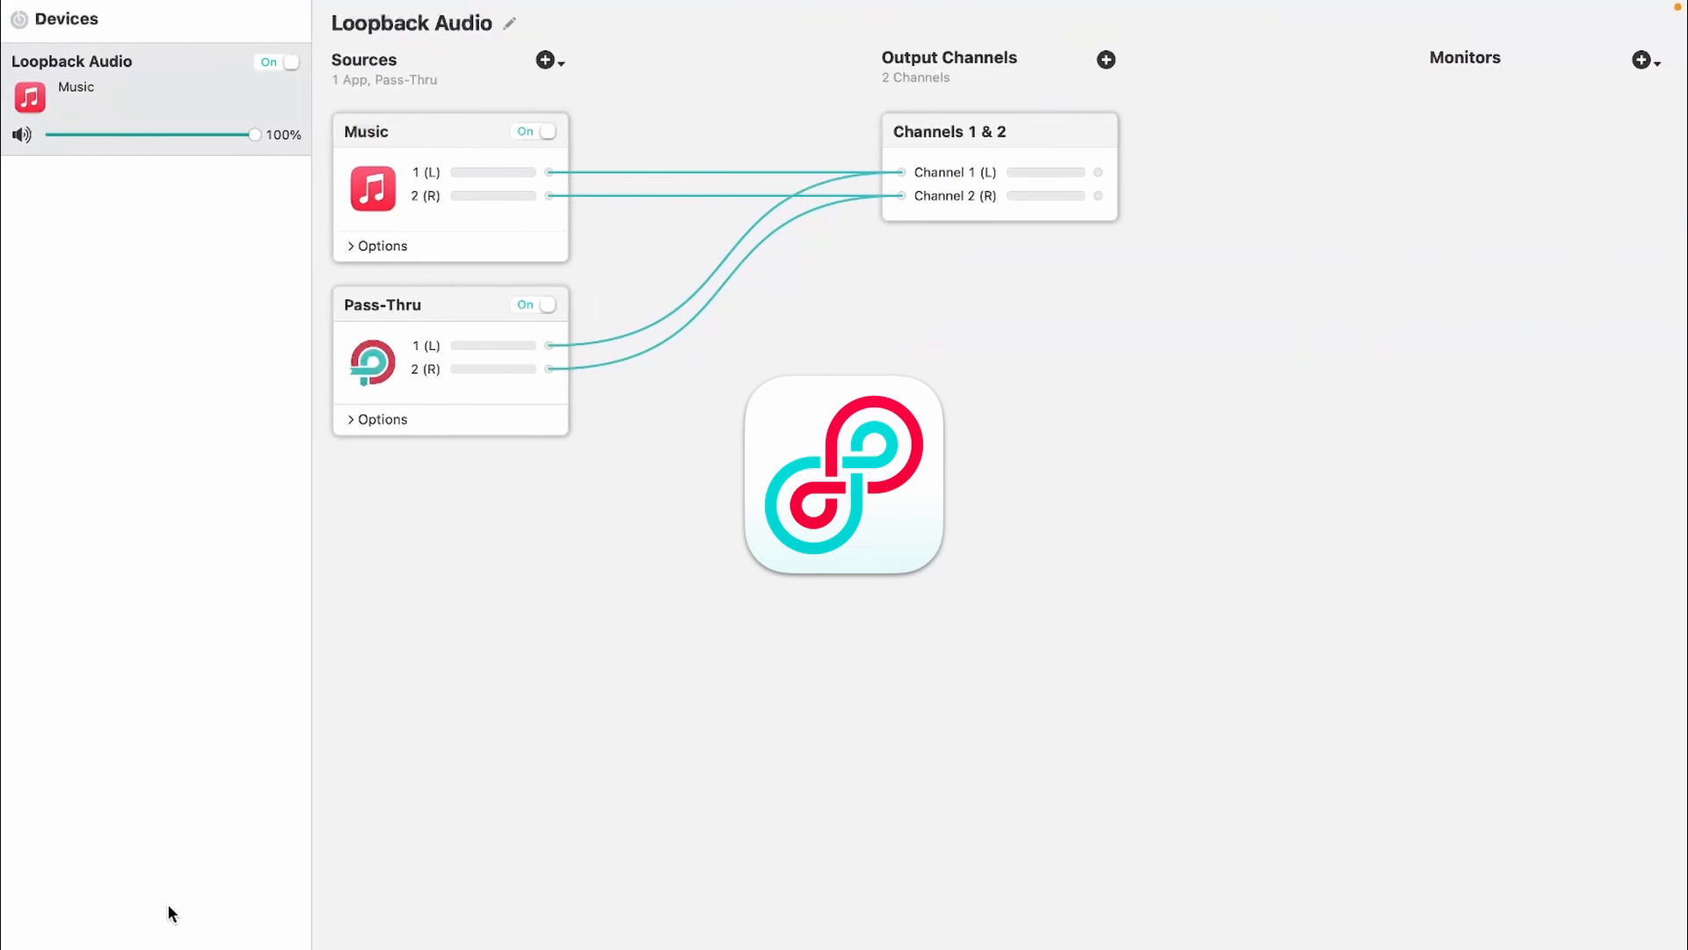
Step: Add Loopback Audio 2 as a new virtual device and select it
click(102, 705)
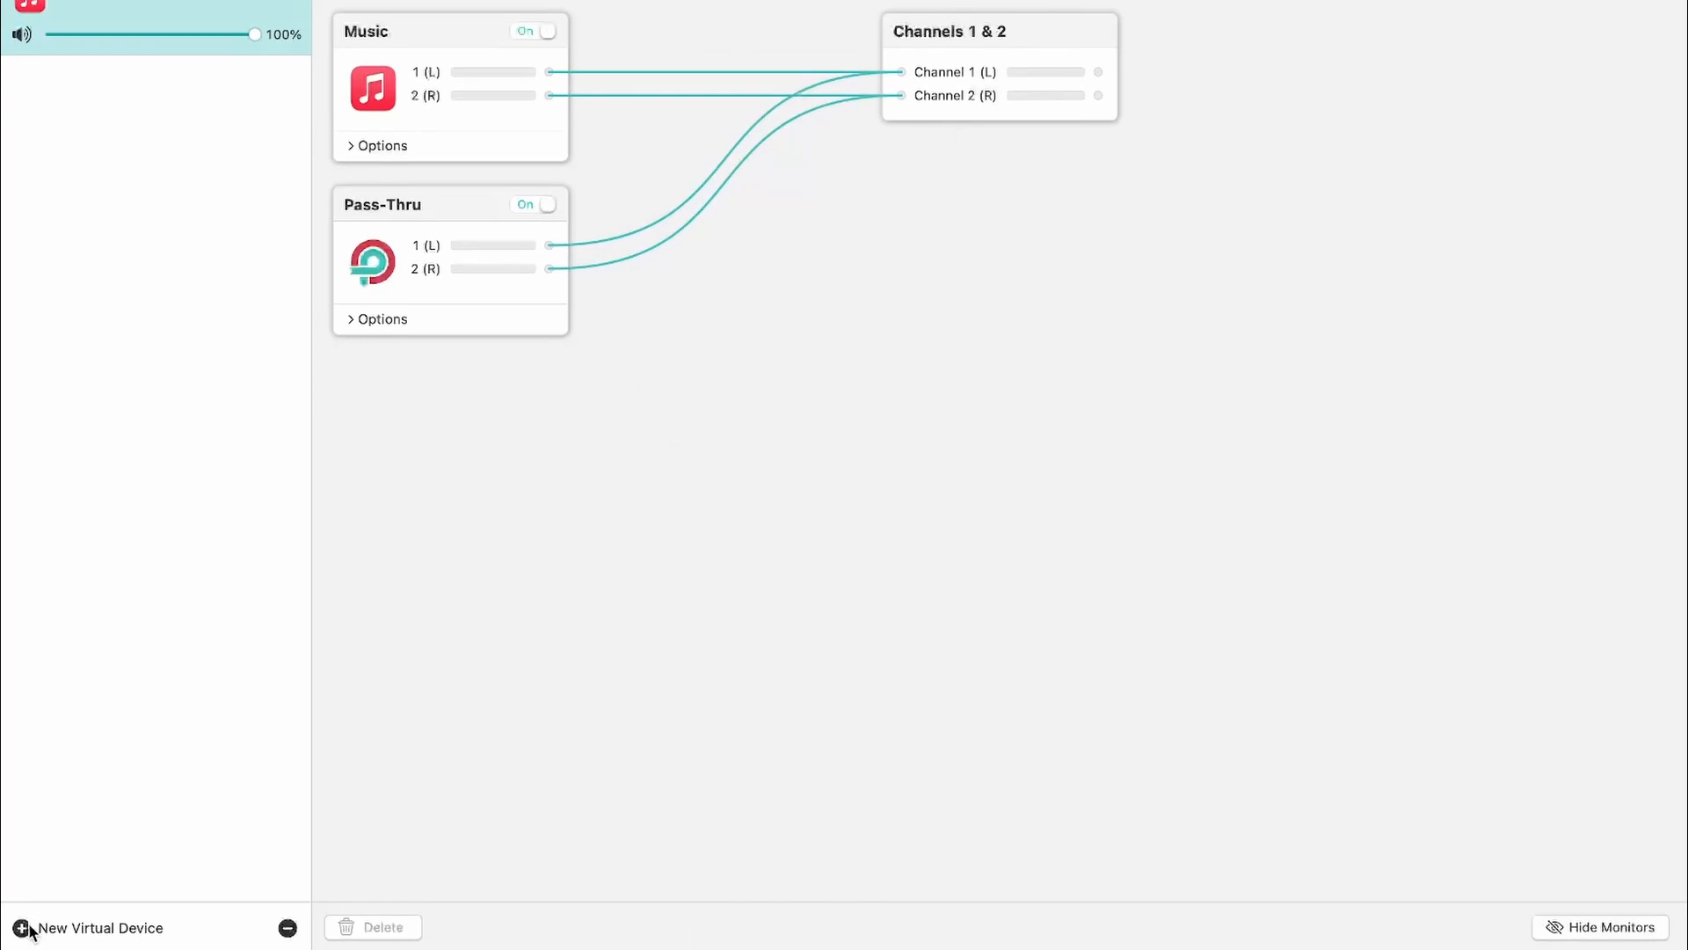
click(21, 927)
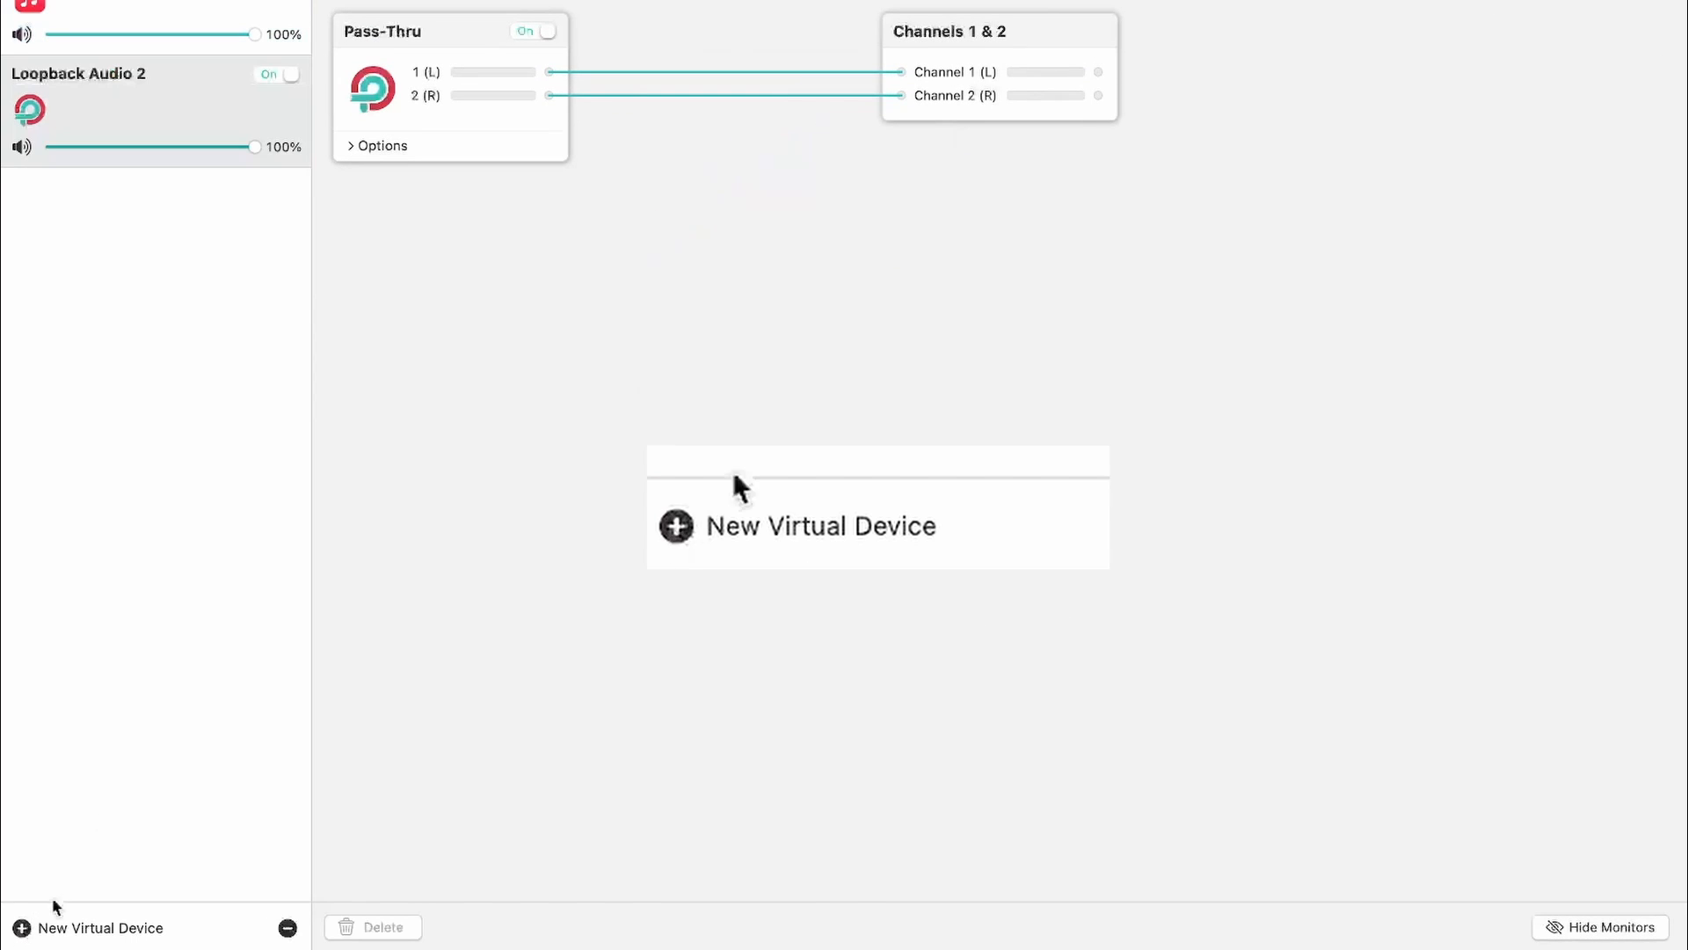
click(175, 9)
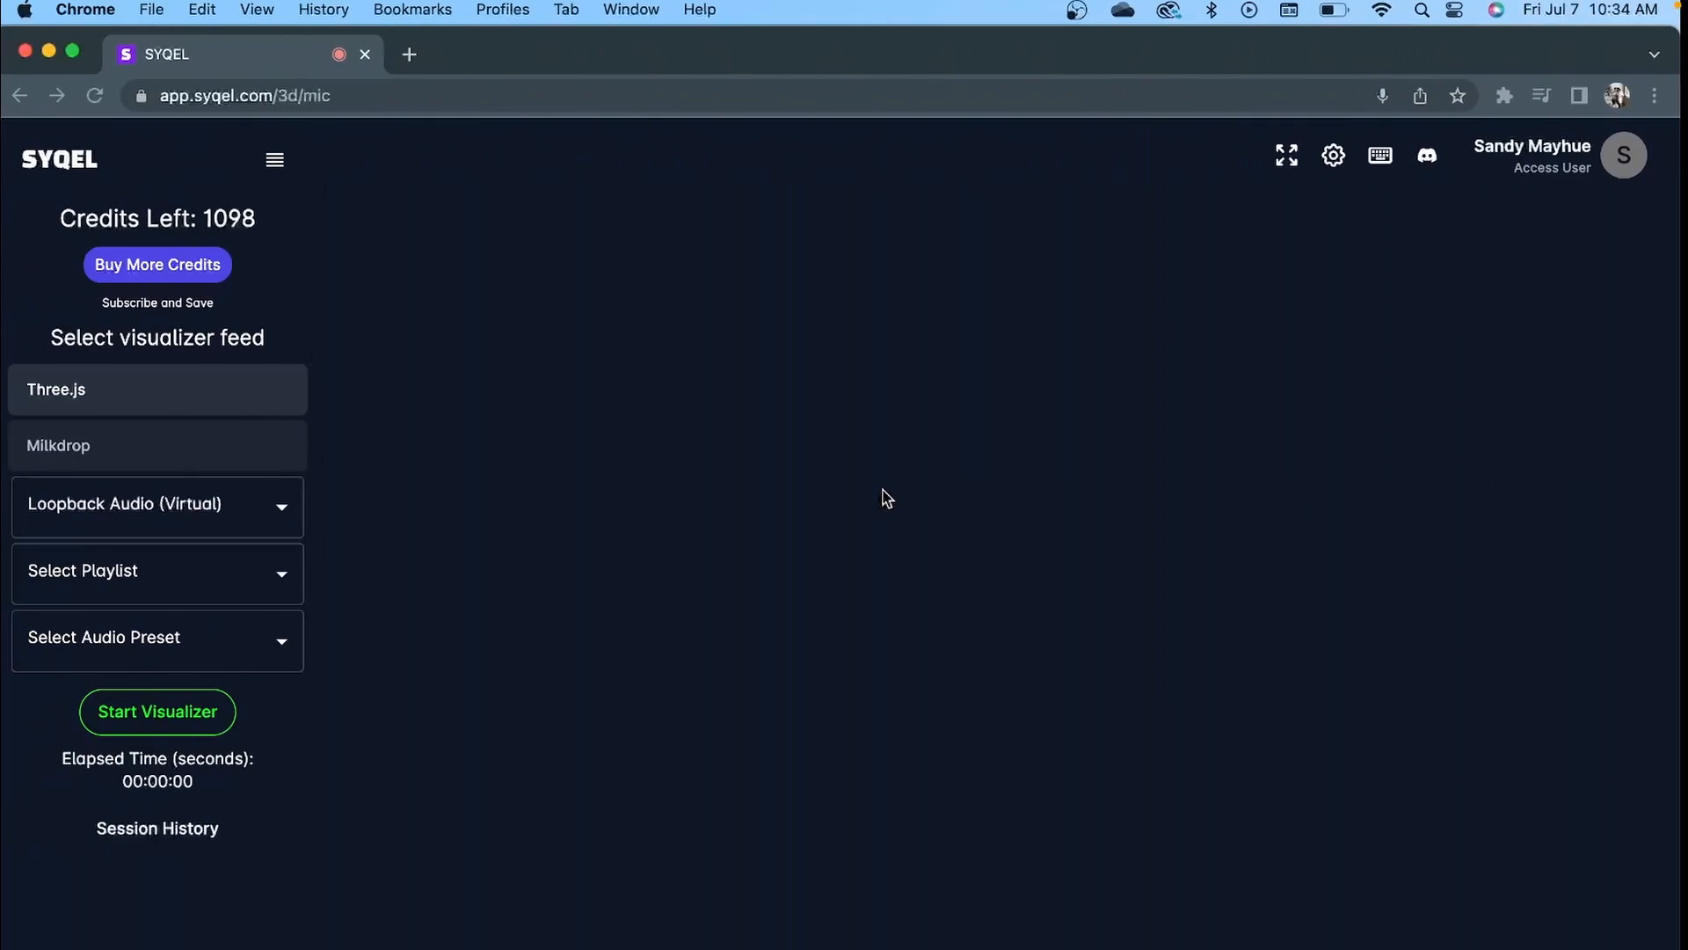
click(198, 508)
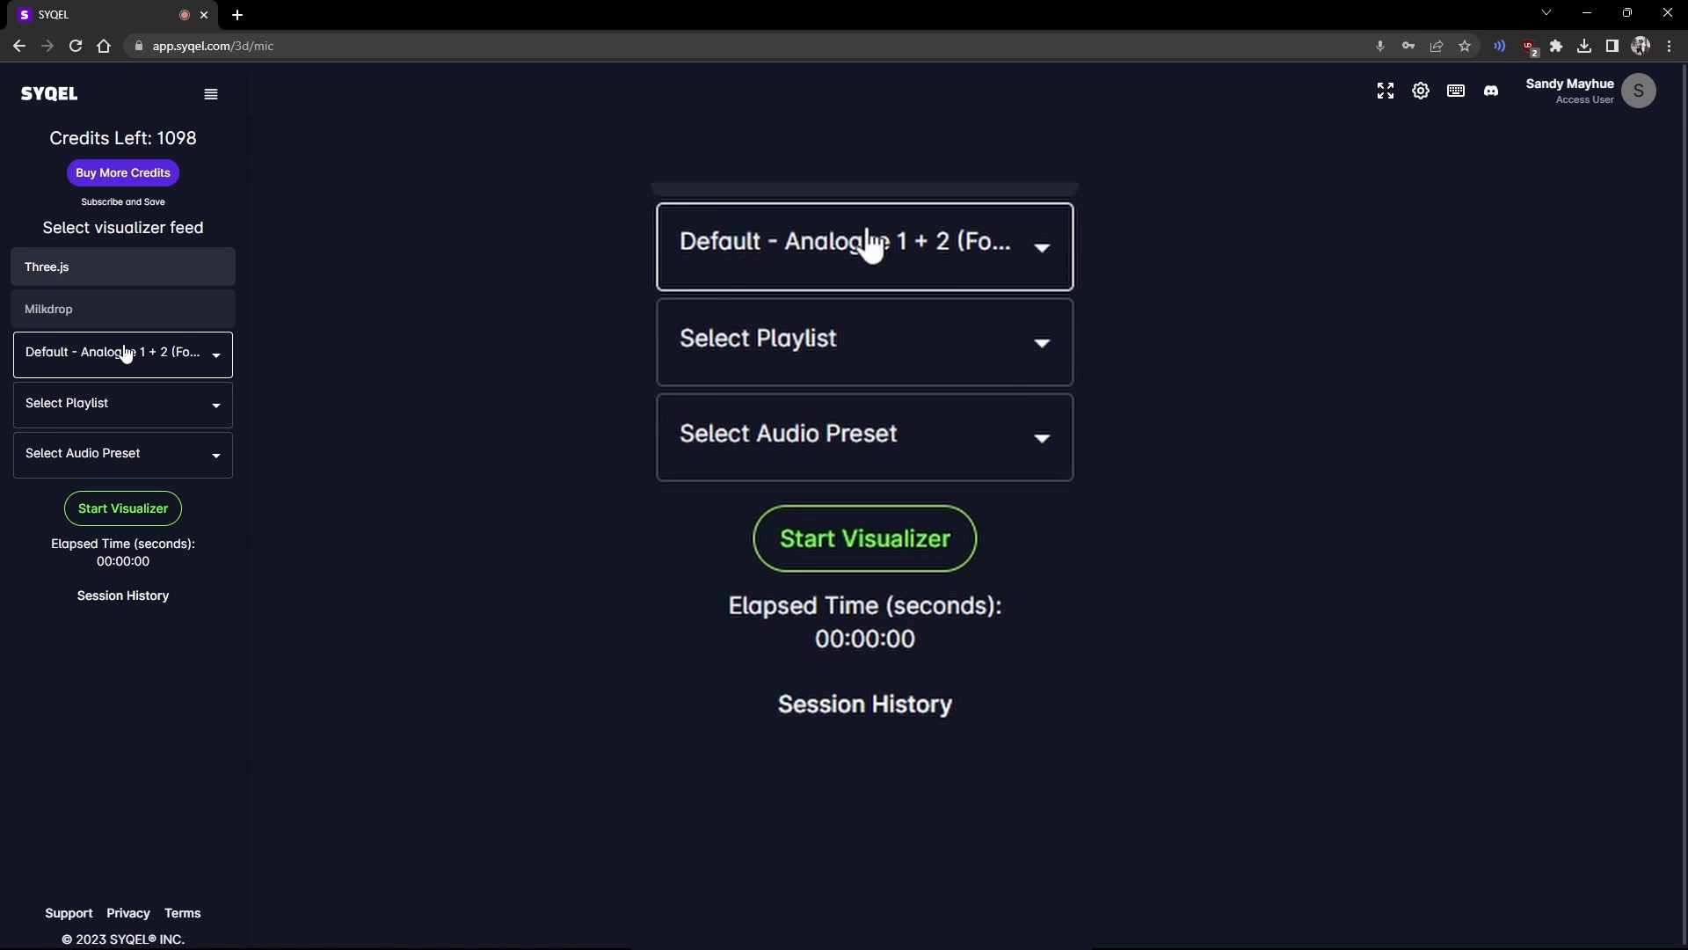
Step: Choose the Synthwave playlist and apply the B ROll 1 audio preset
click(125, 412)
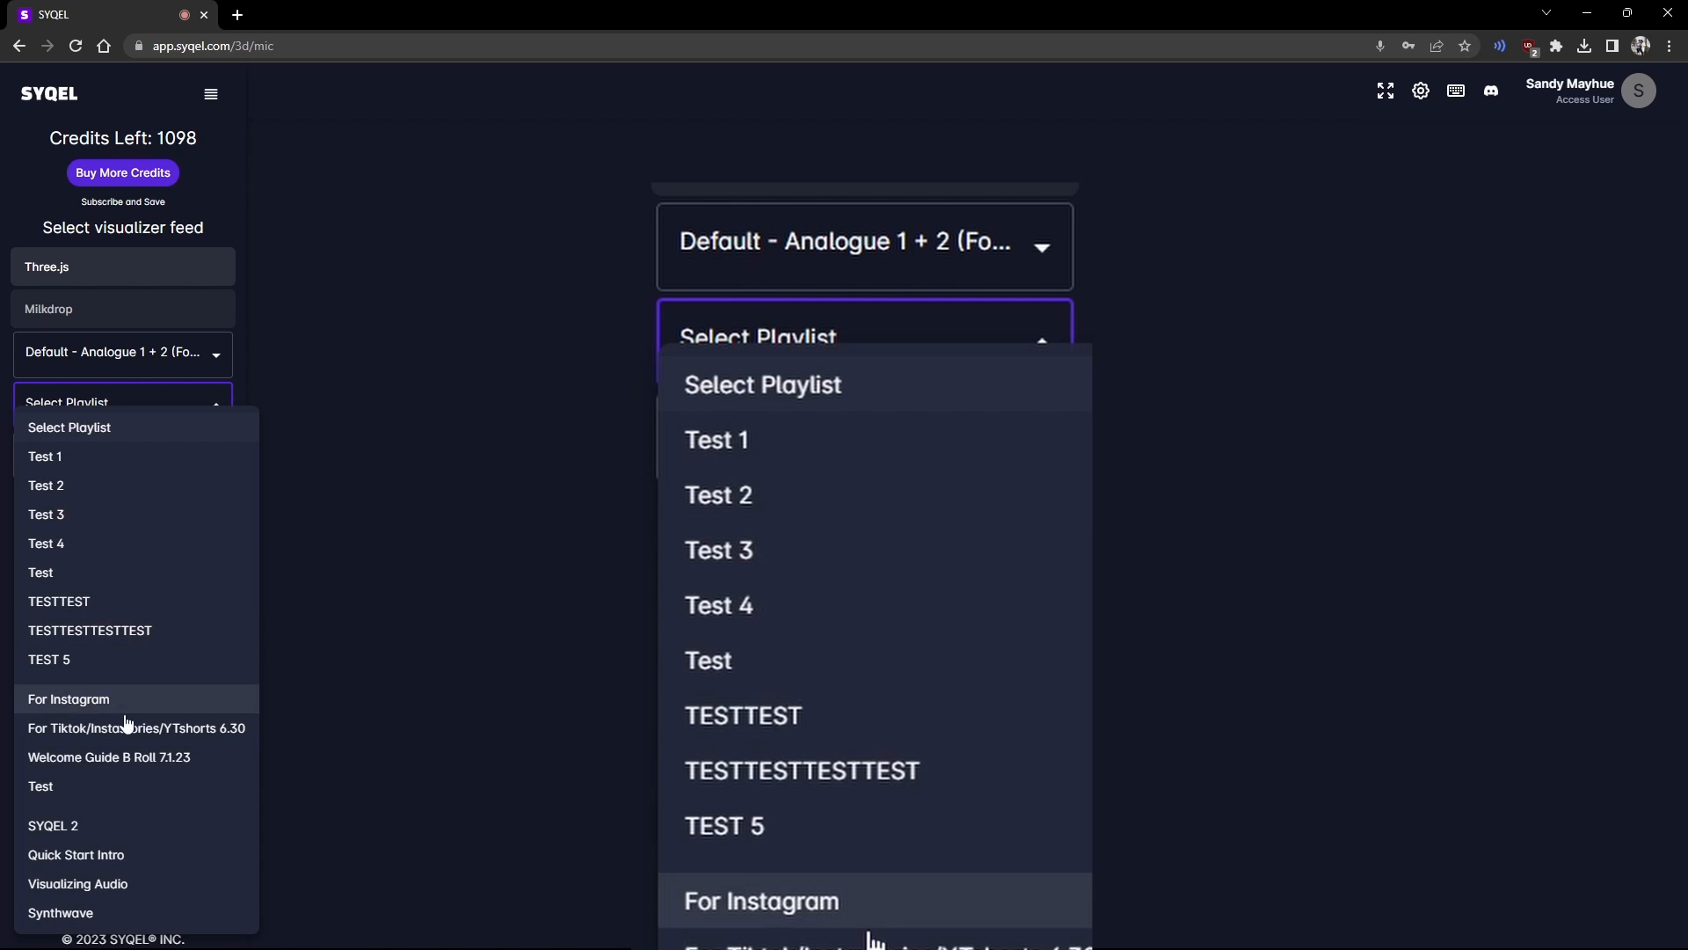
click(79, 912)
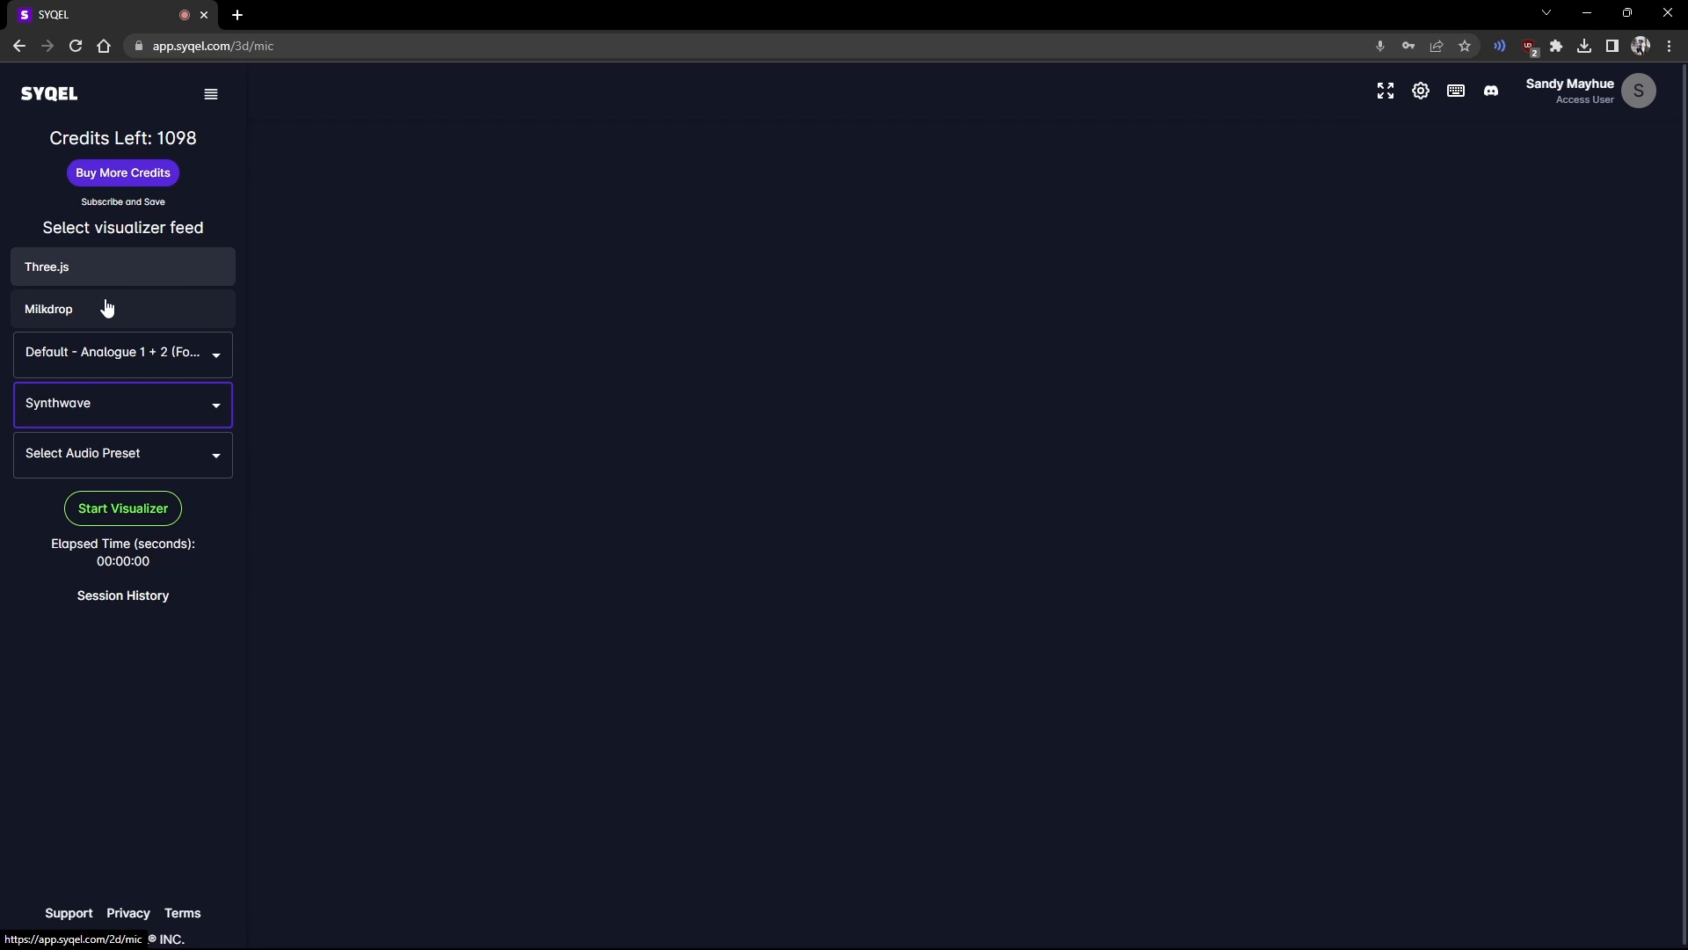
click(126, 459)
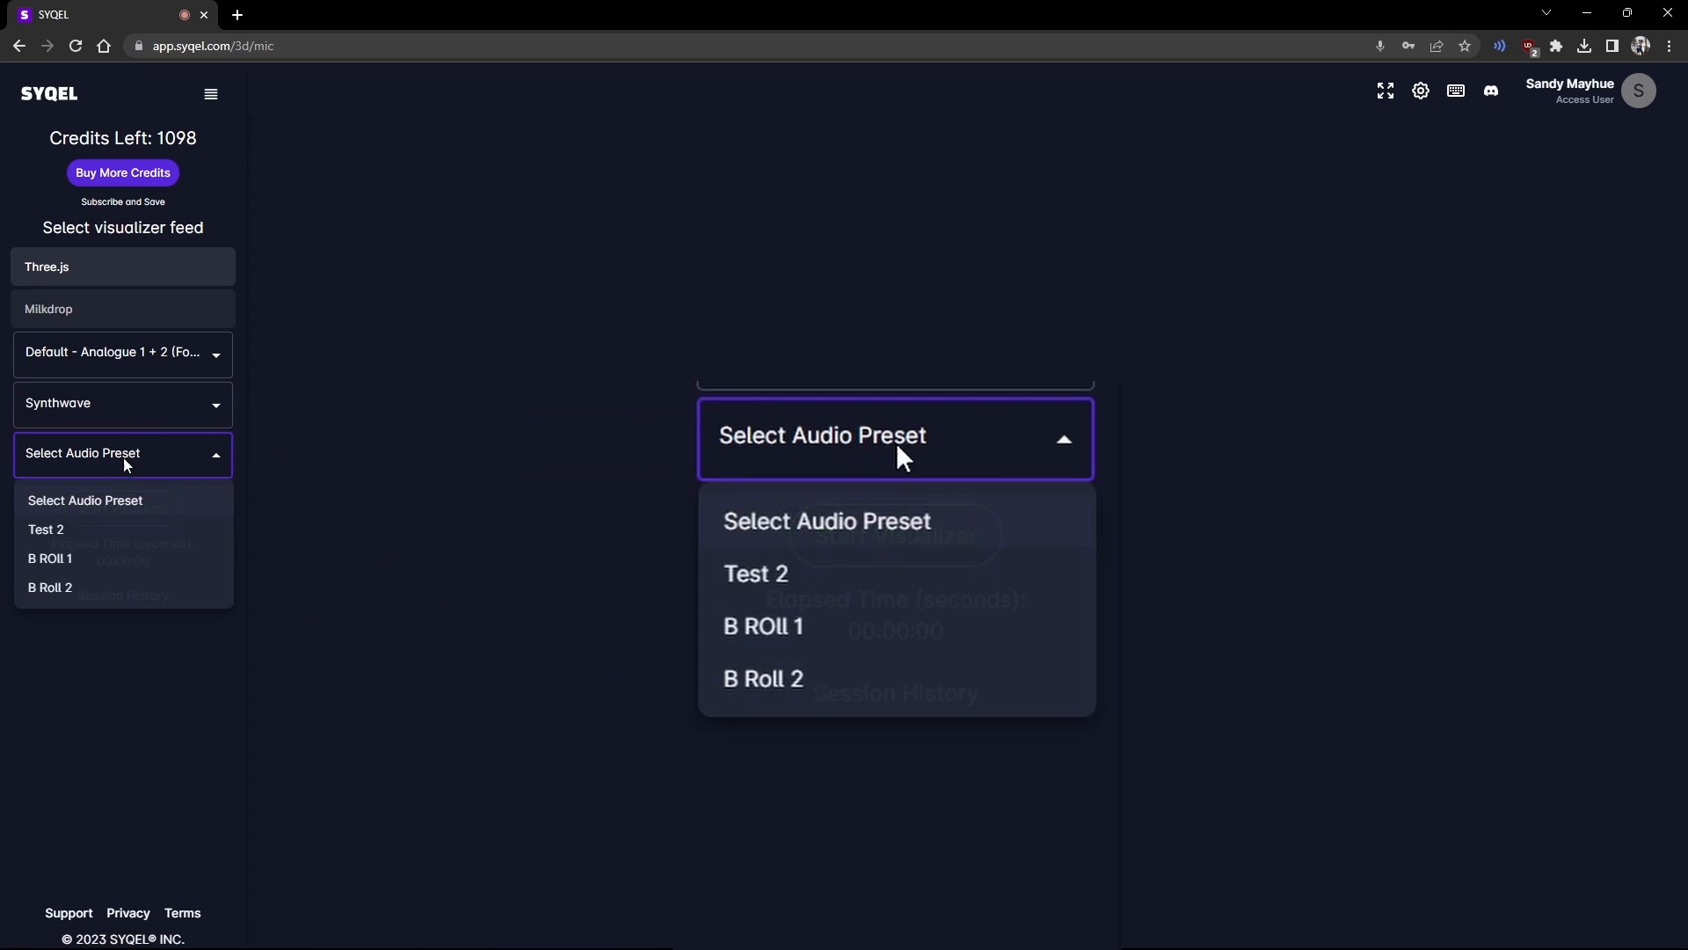
click(108, 563)
Step: Switch to the Milkdrop feed with the B Roll 2 audio preset
click(110, 314)
click(93, 418)
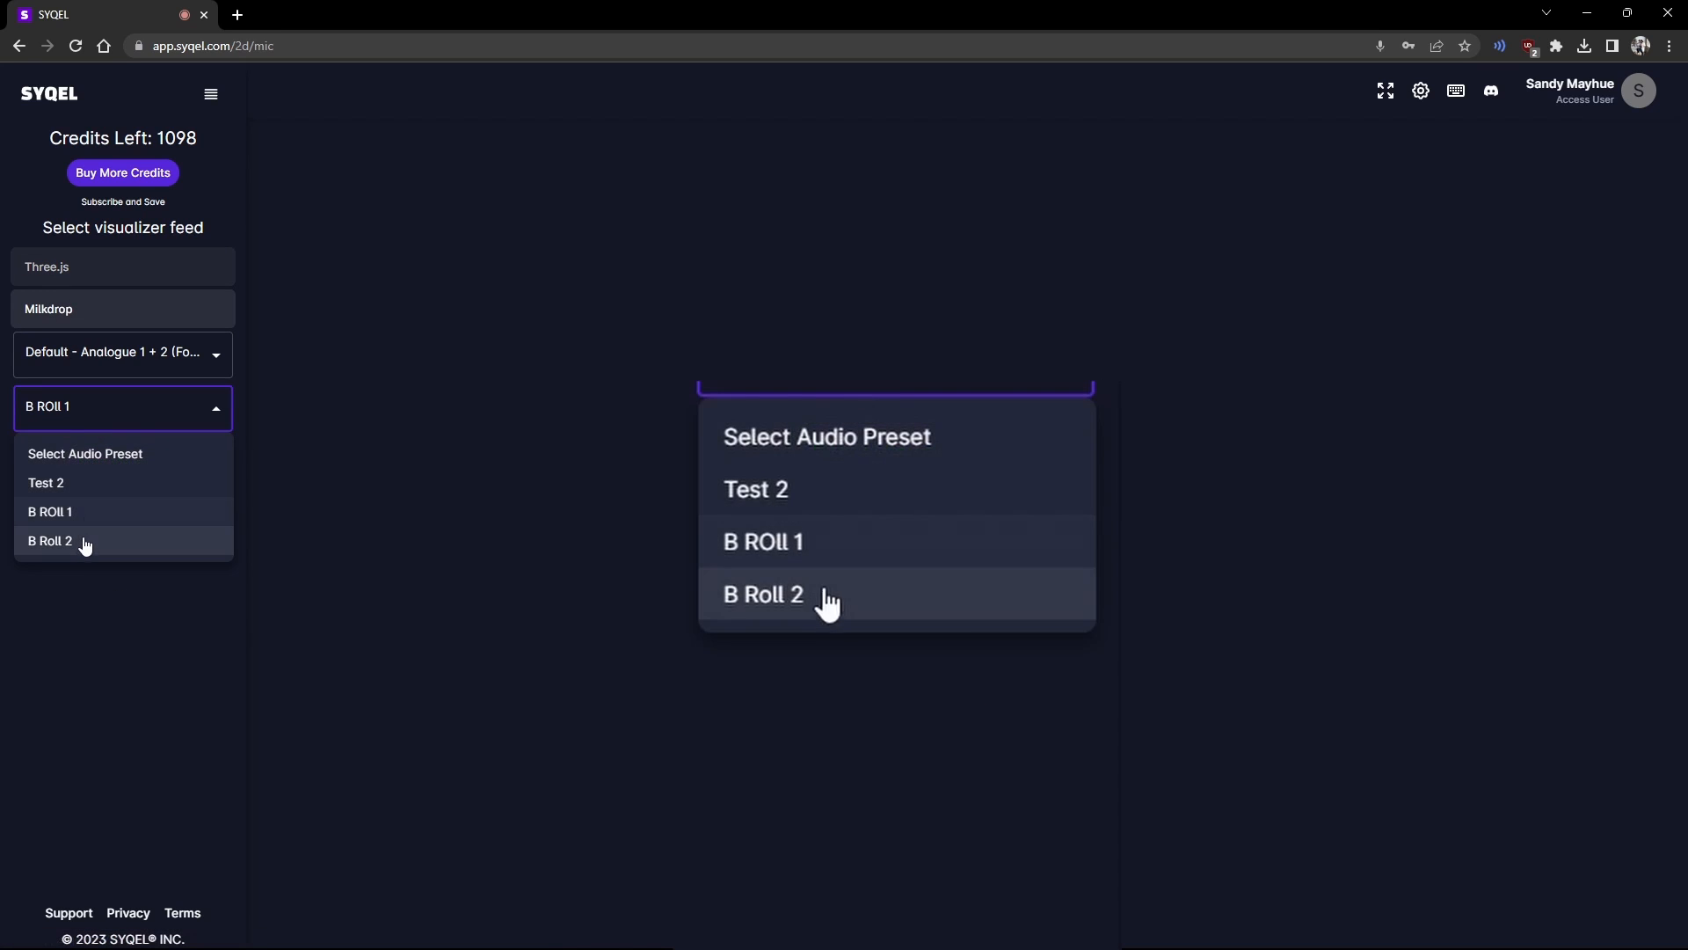
click(83, 539)
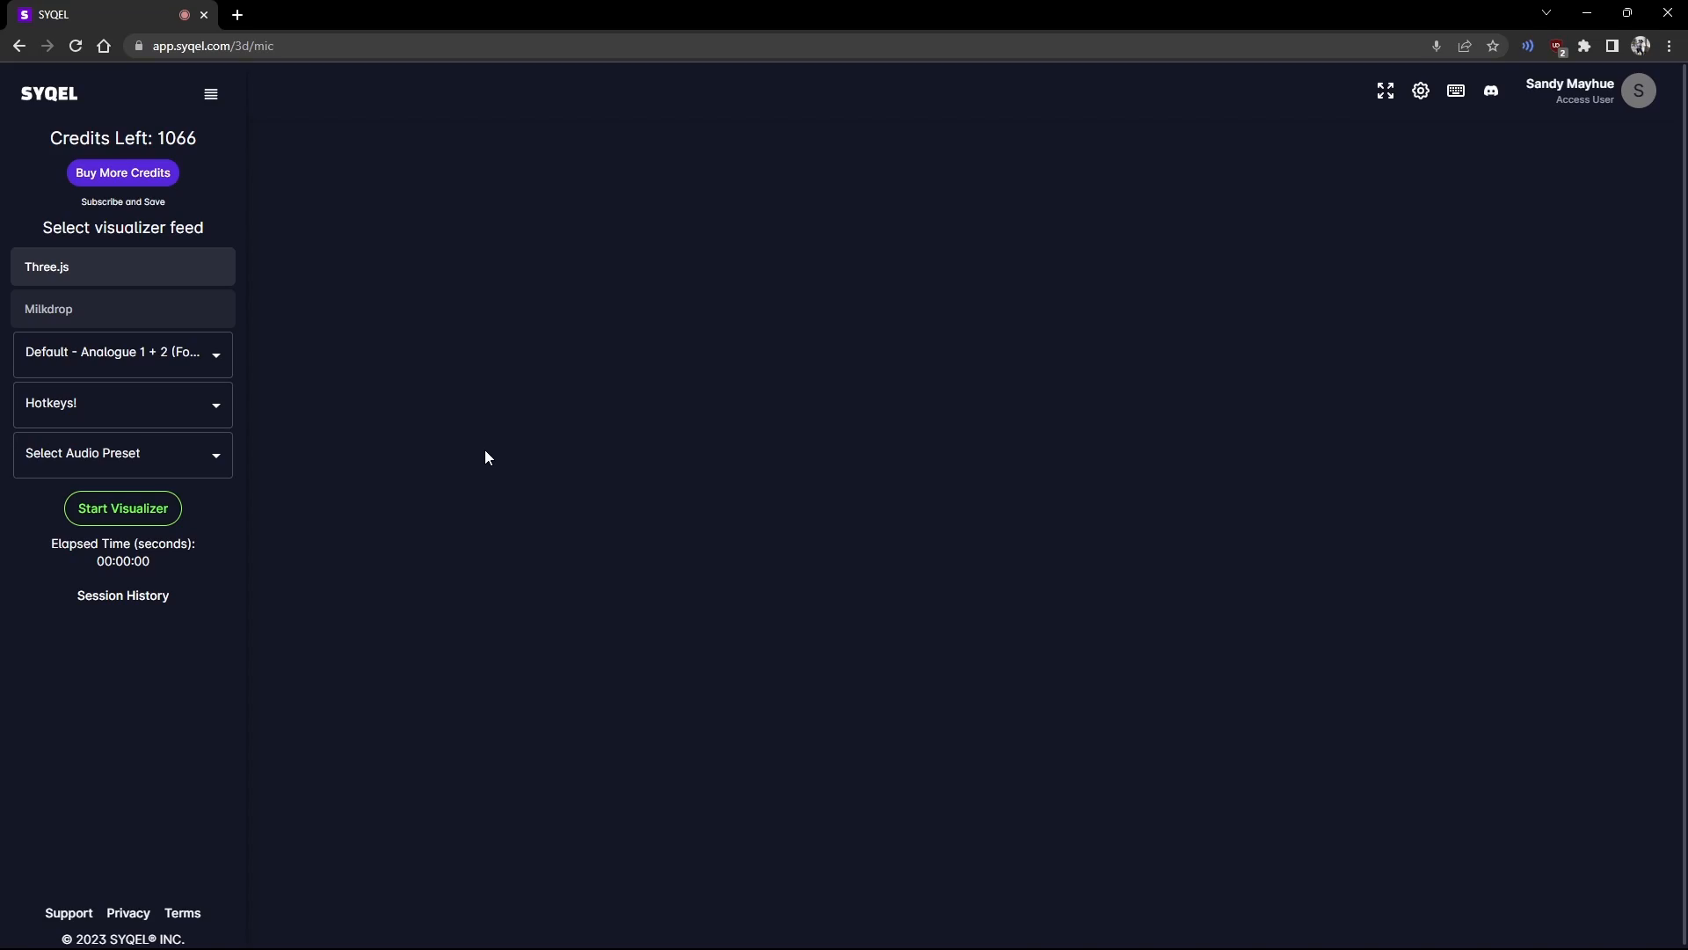
Step: Start the visualizer and display the keyboard shortcuts list
click(152, 517)
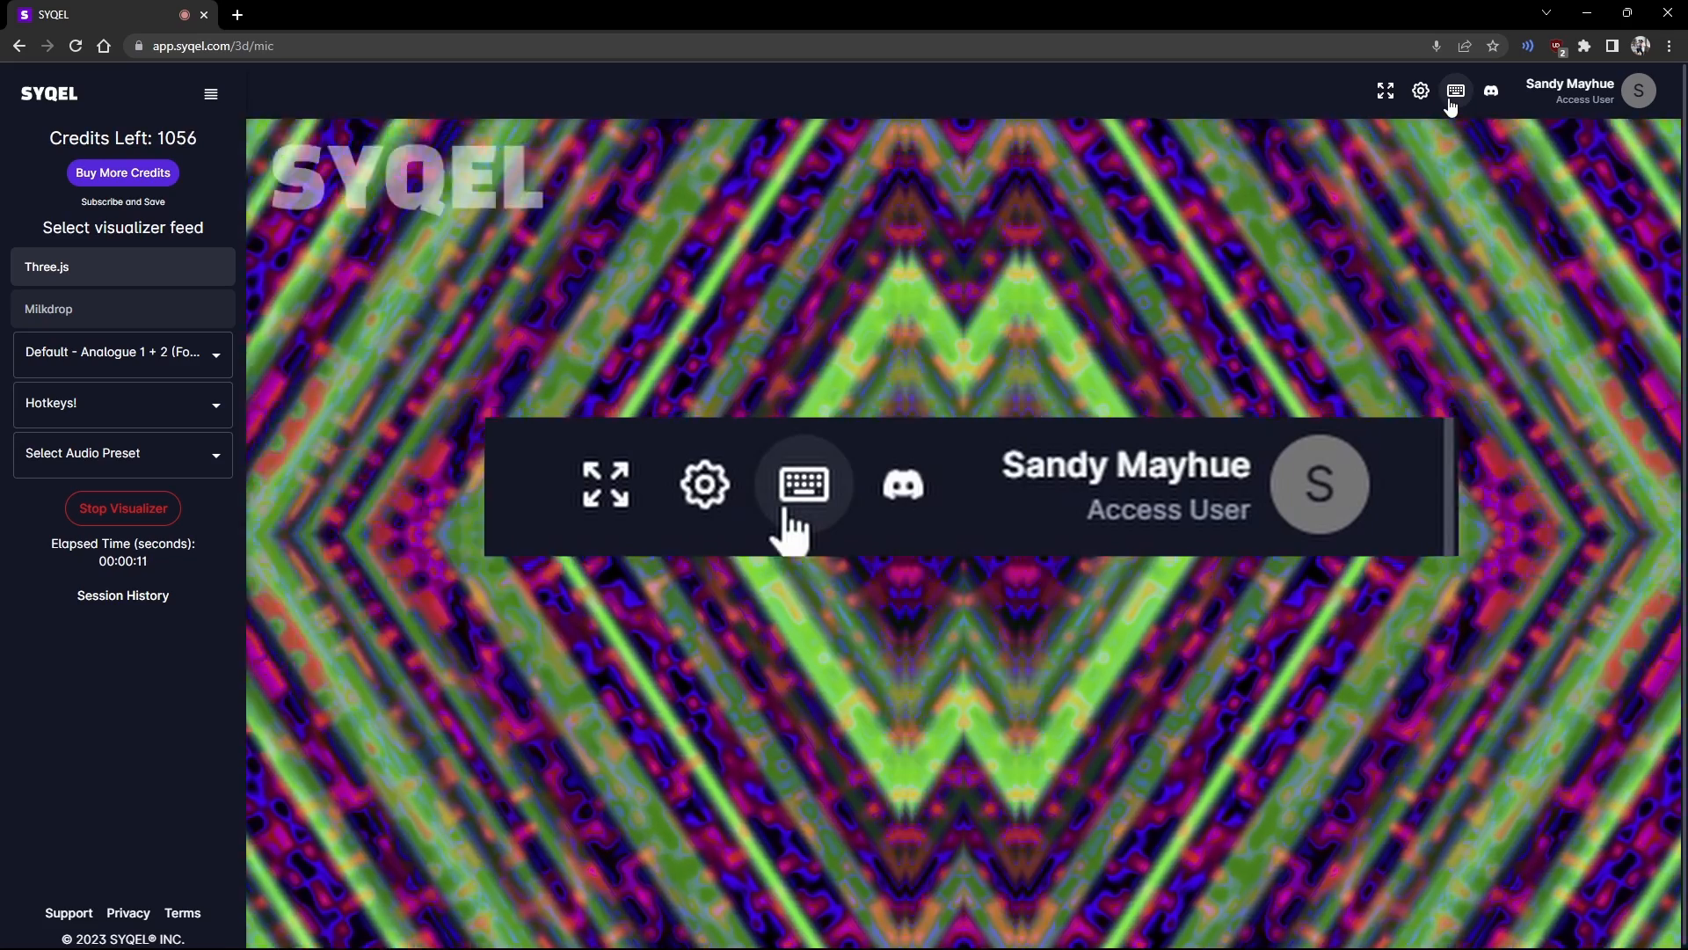
click(1450, 97)
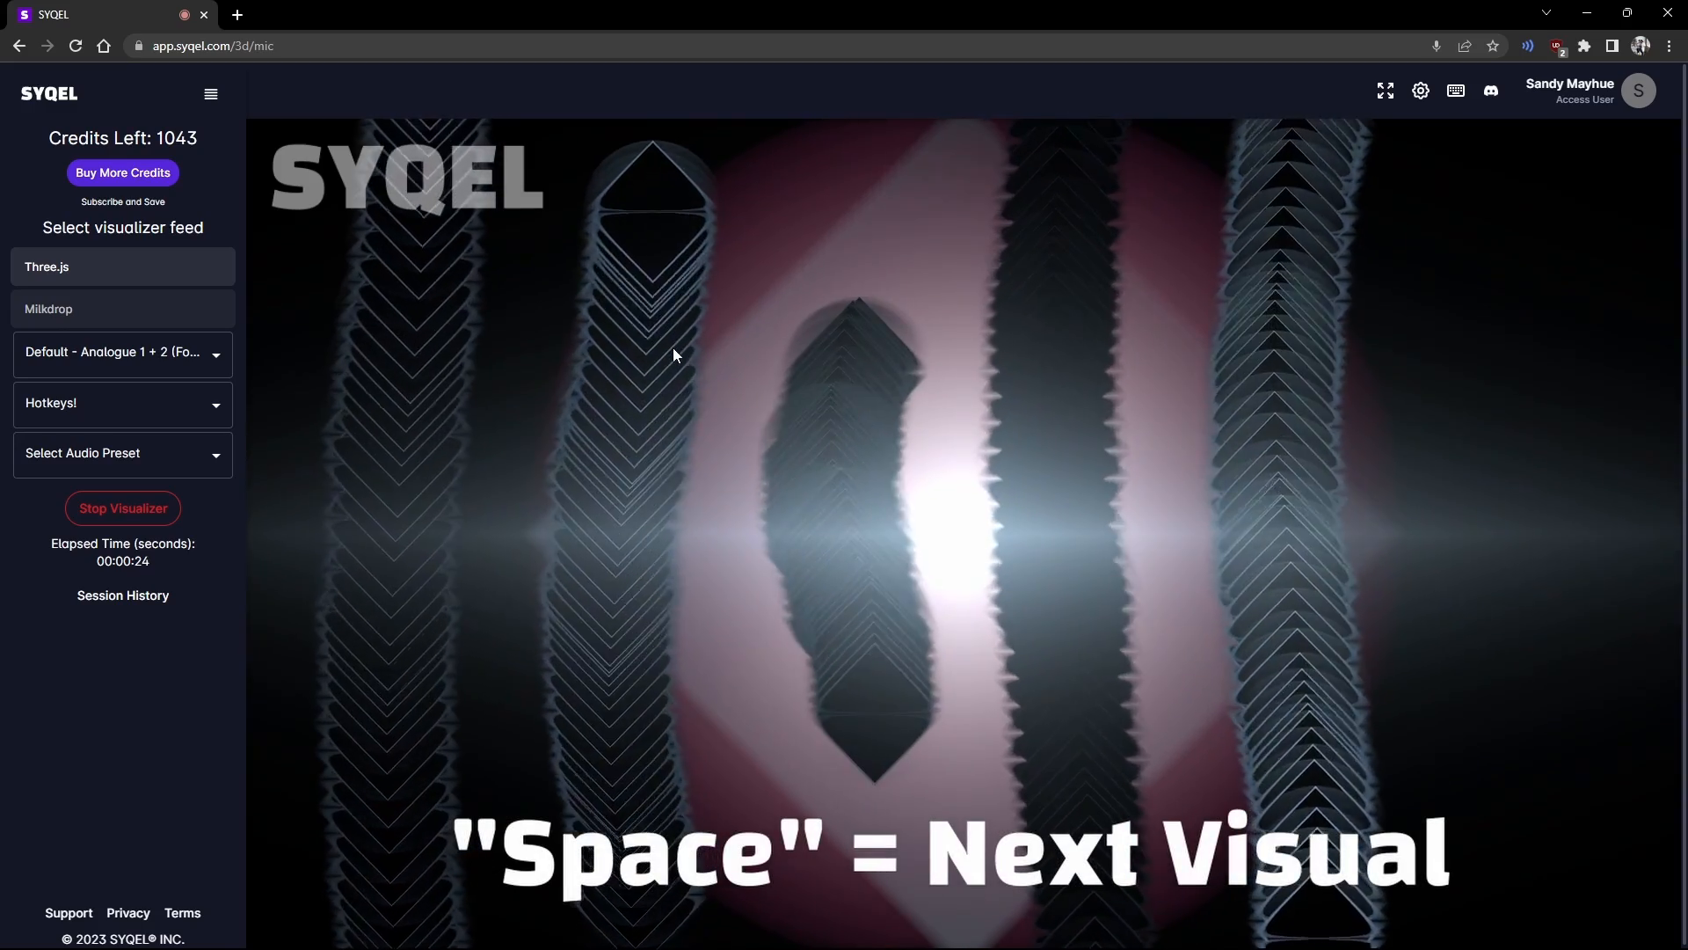
Step: Advance three visuals with Space, then go back two with Backspace
key(space)
key(space)
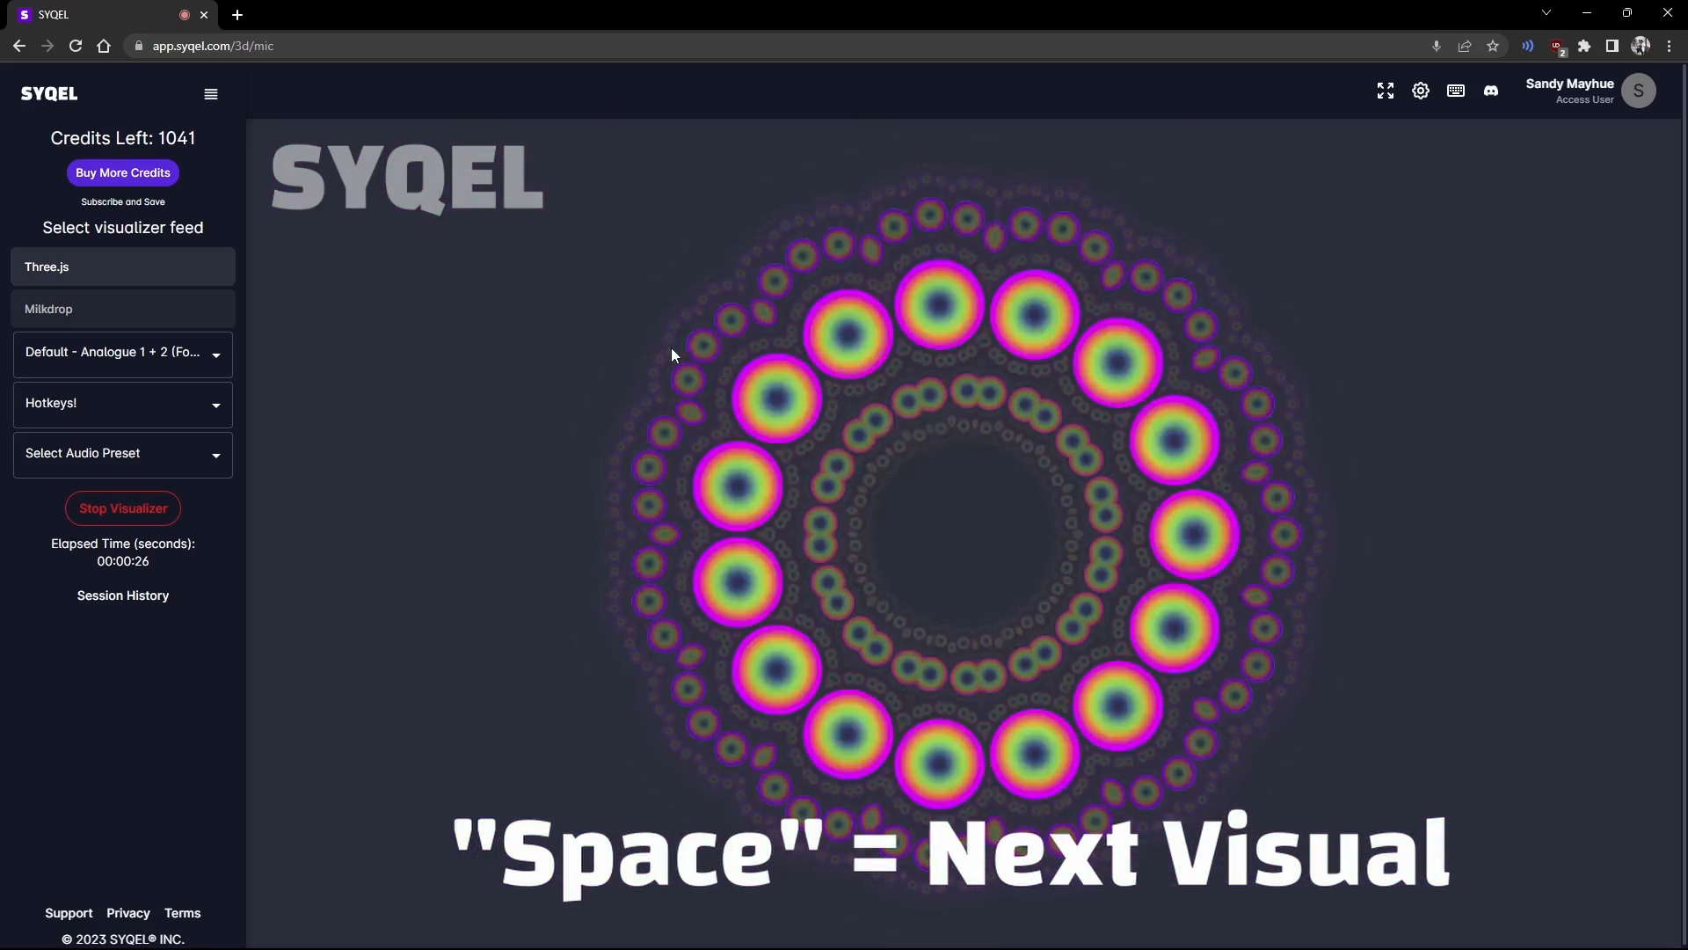
key(space)
key(space)
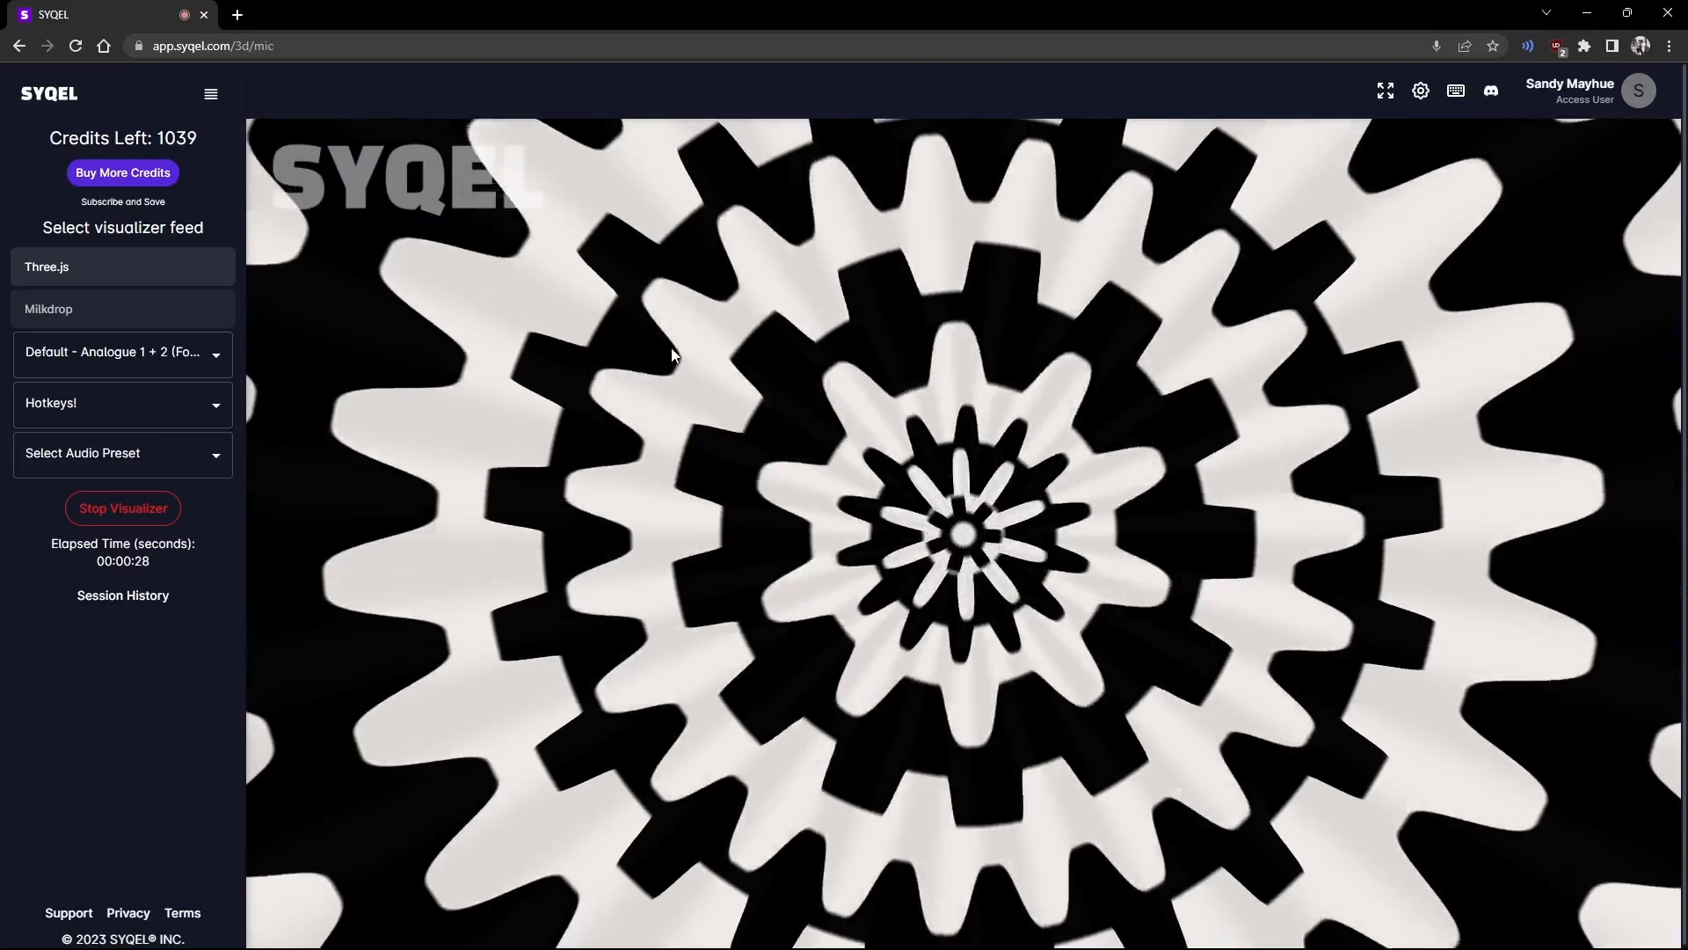
key(space)
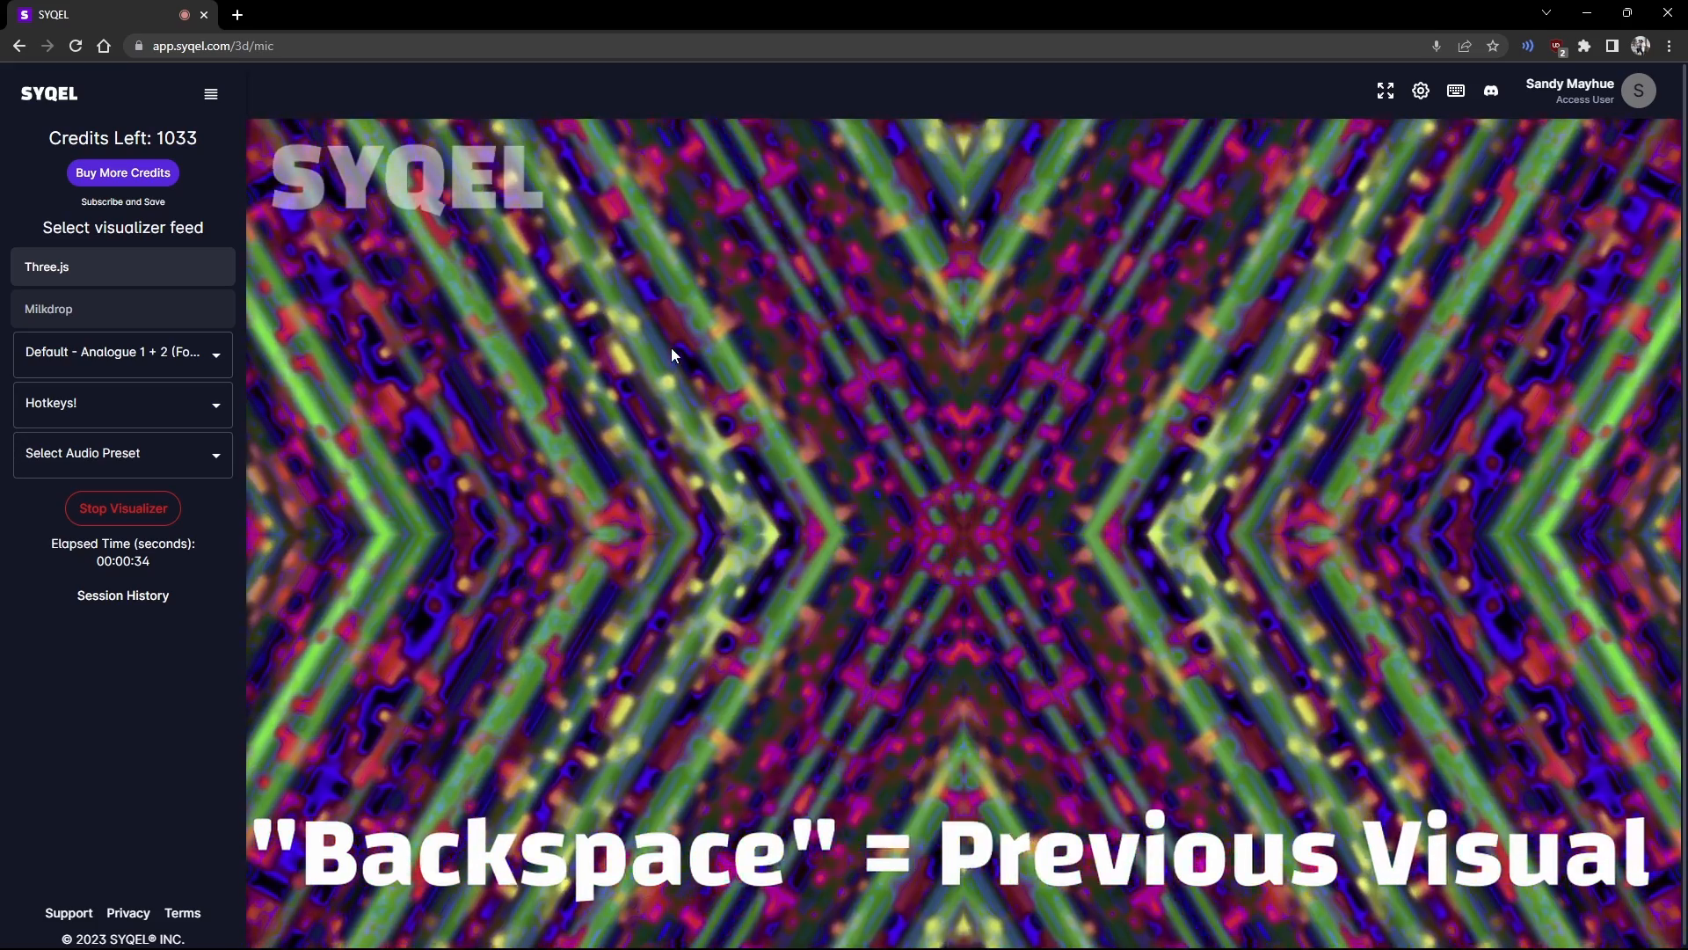
key(BackSpace)
key(BackSpace)
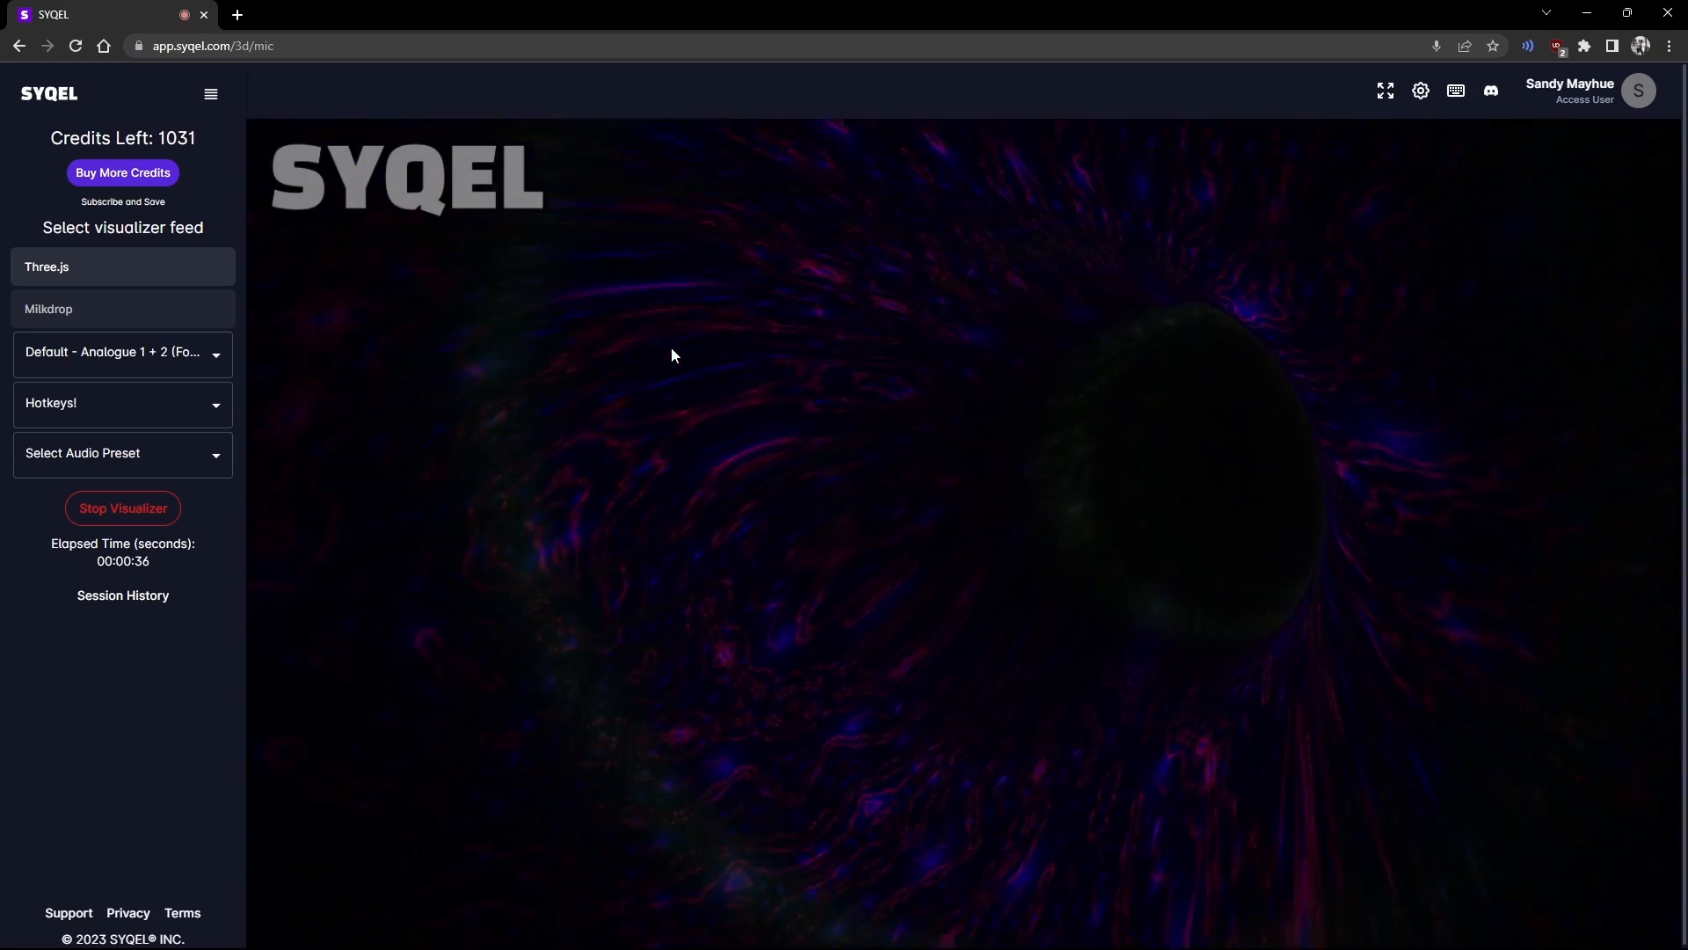
key(BackSpace)
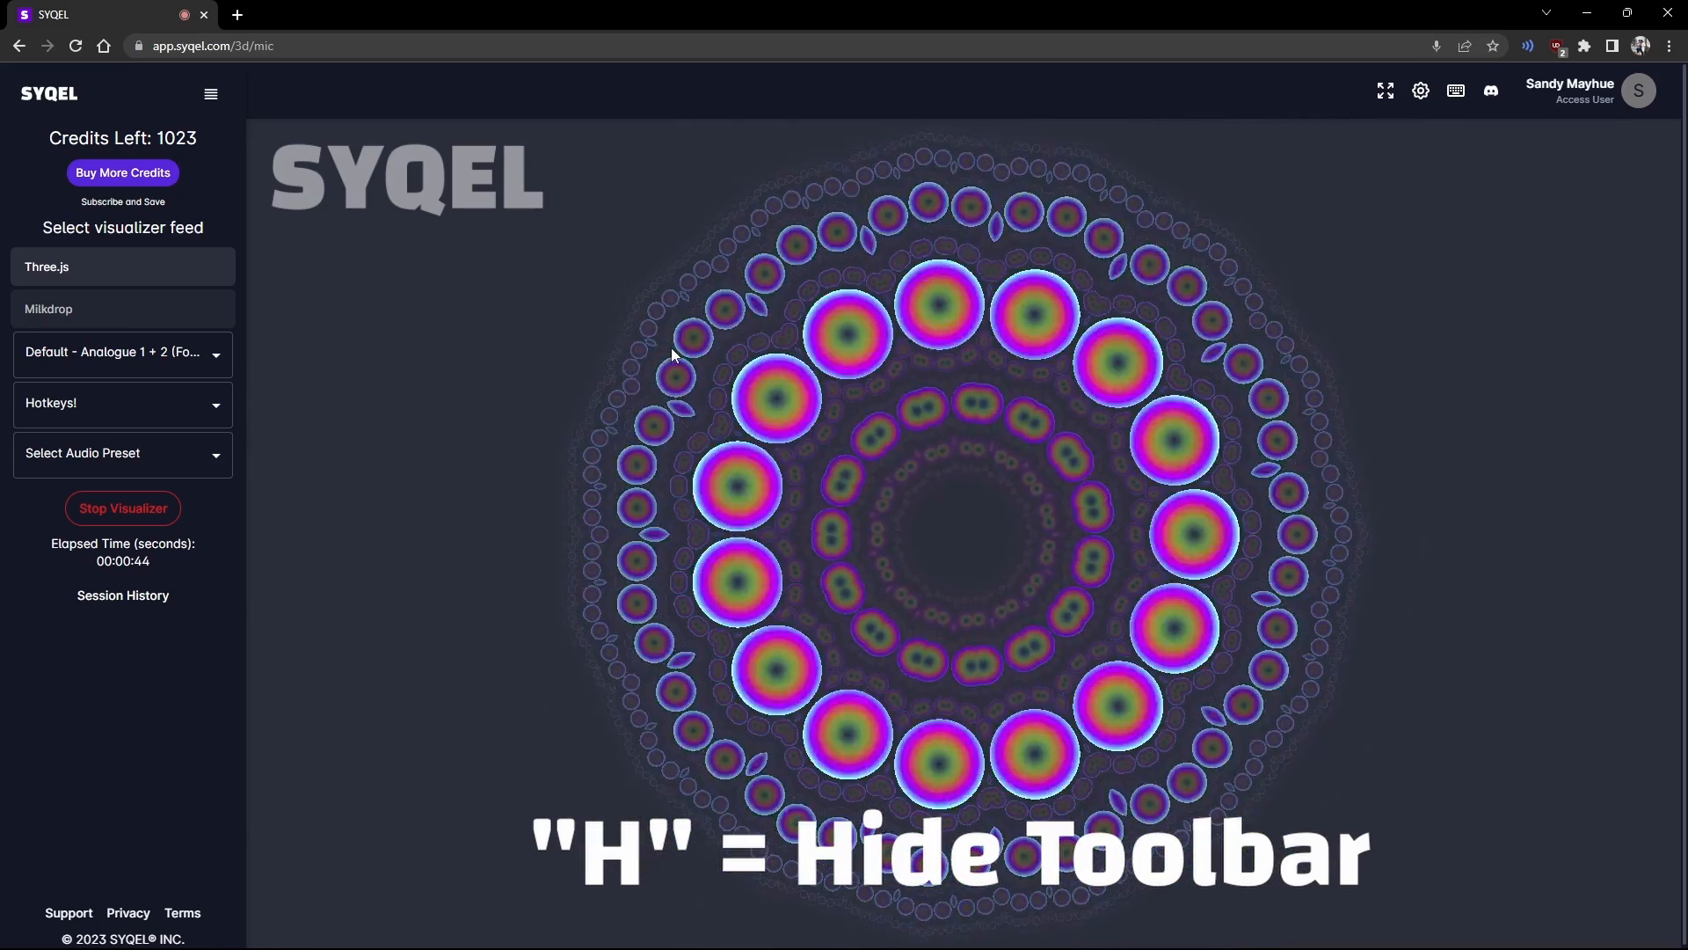
Step: Hide and restore the toolbar with H, then turn off the watermark with L
key(h)
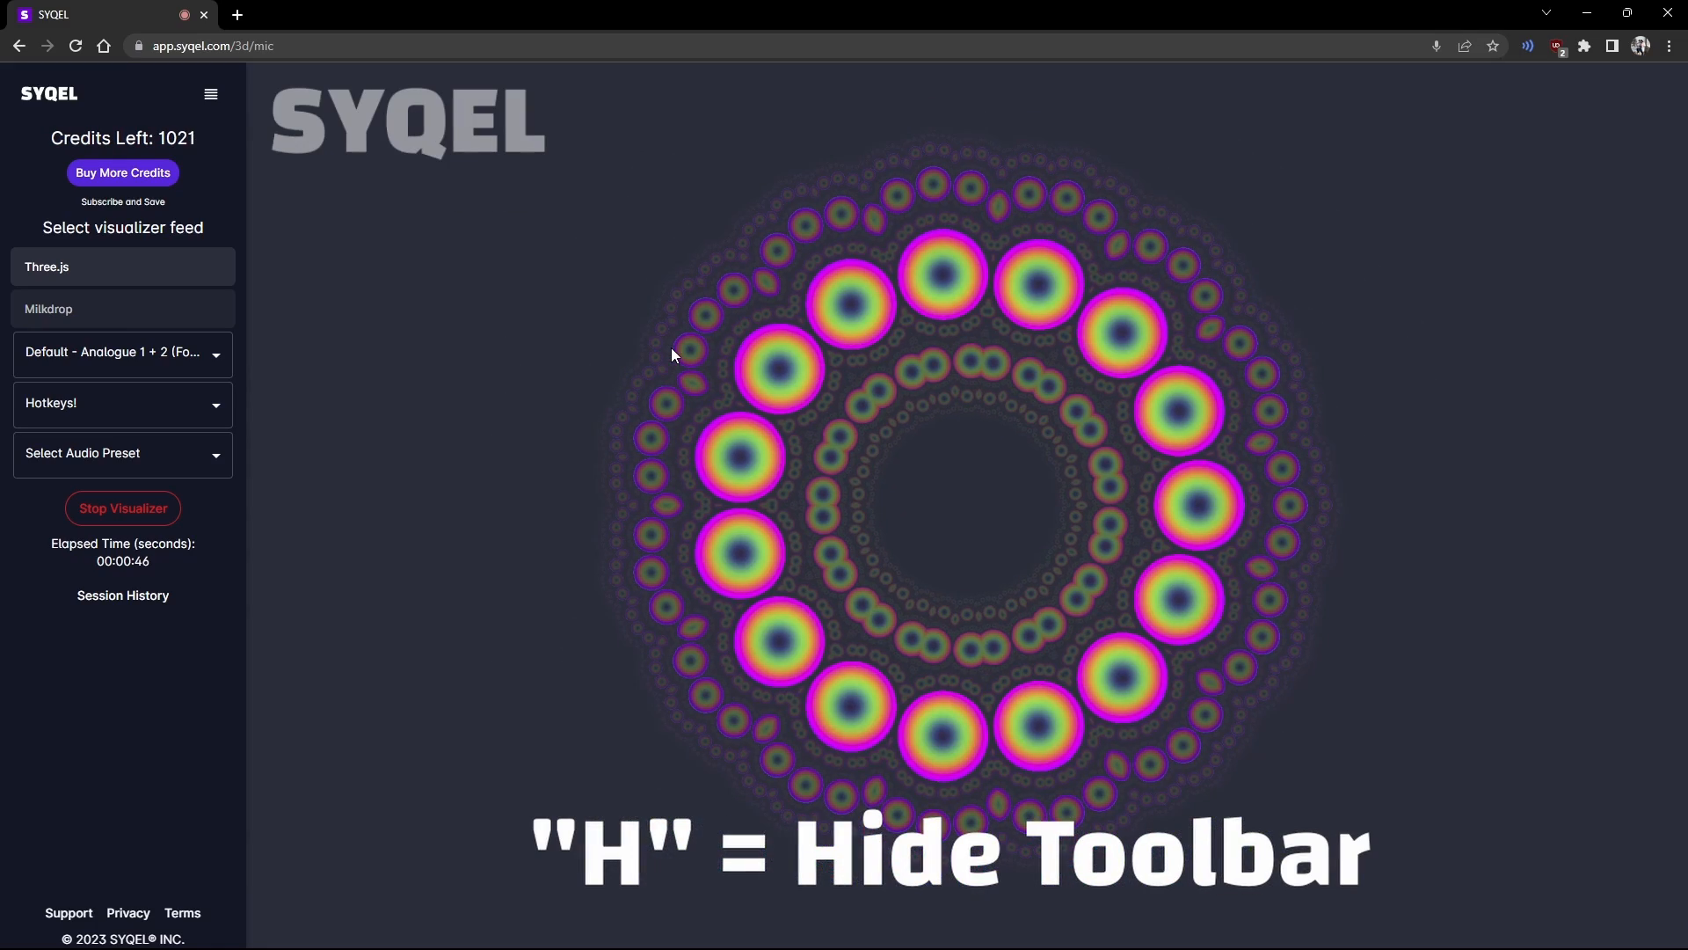
key(h)
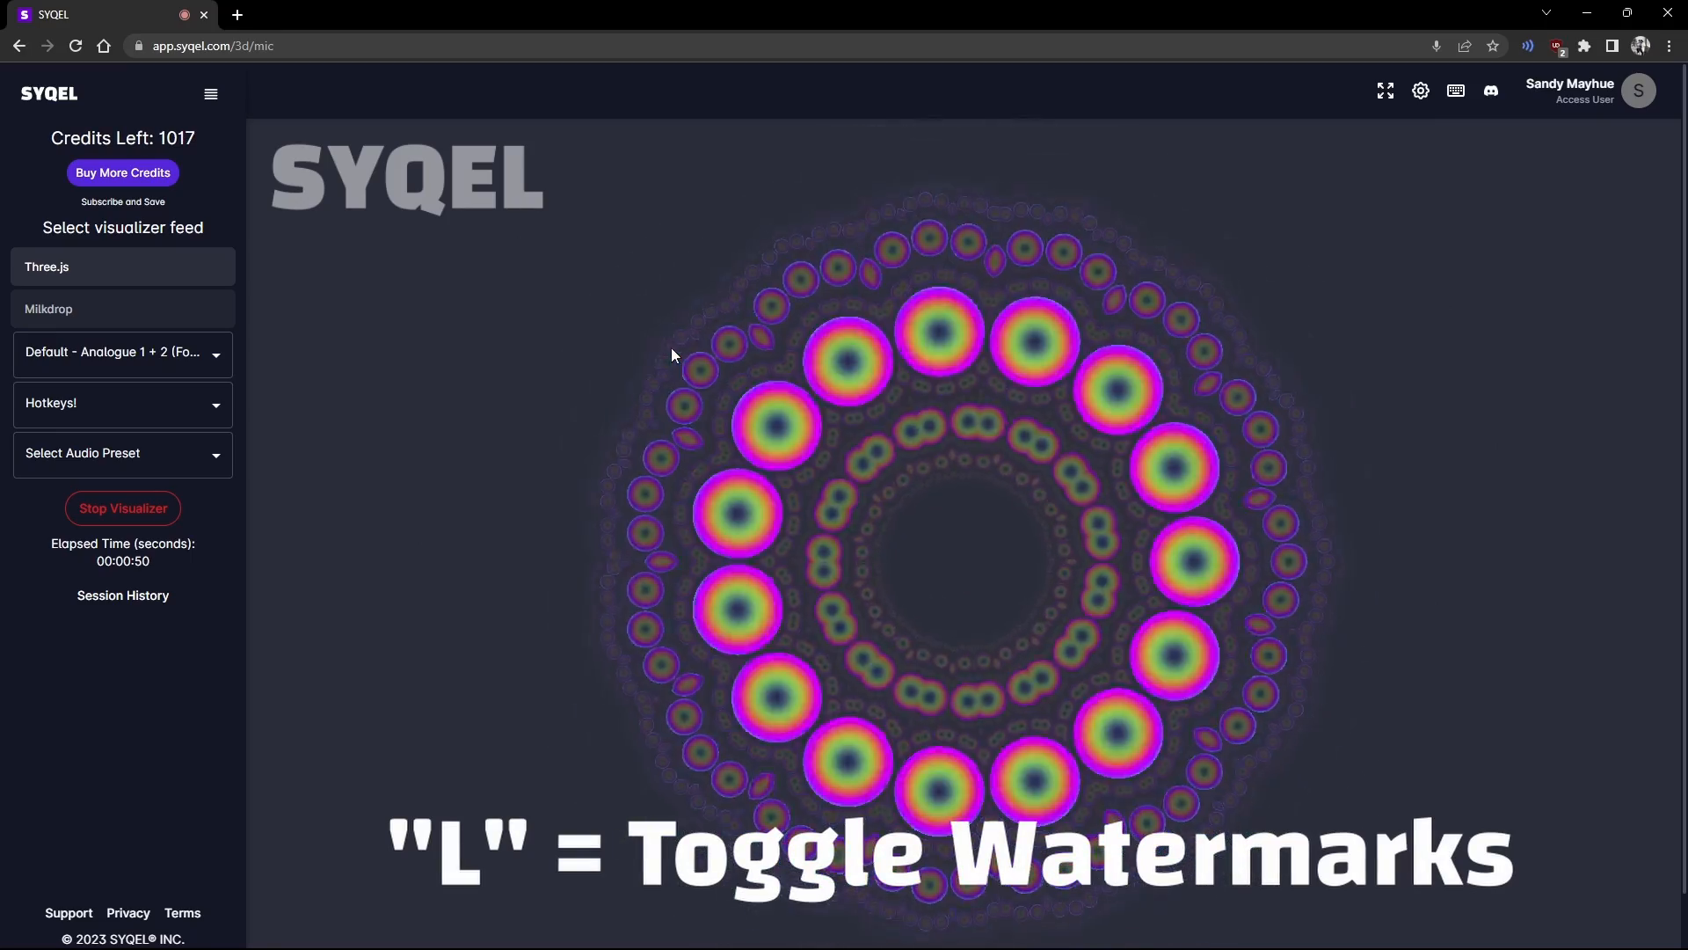
key(l)
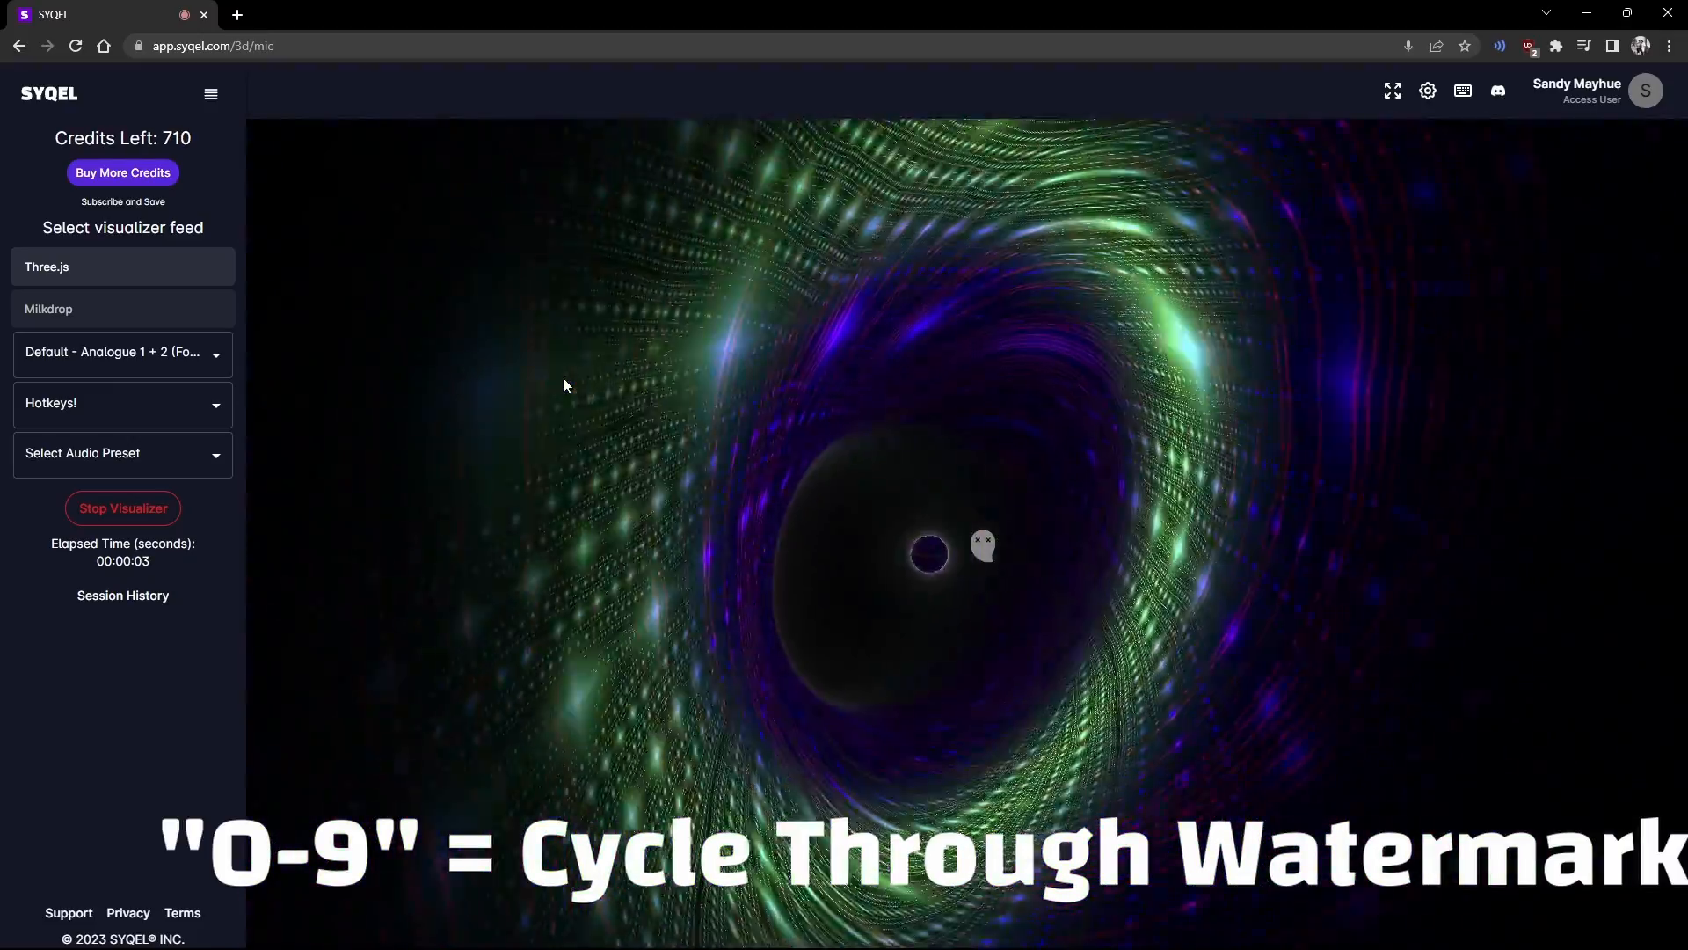
Step: Cycle brand watermarks with keys 1–4, ending on the FL Studio watermark
key(1)
key(2)
key(3)
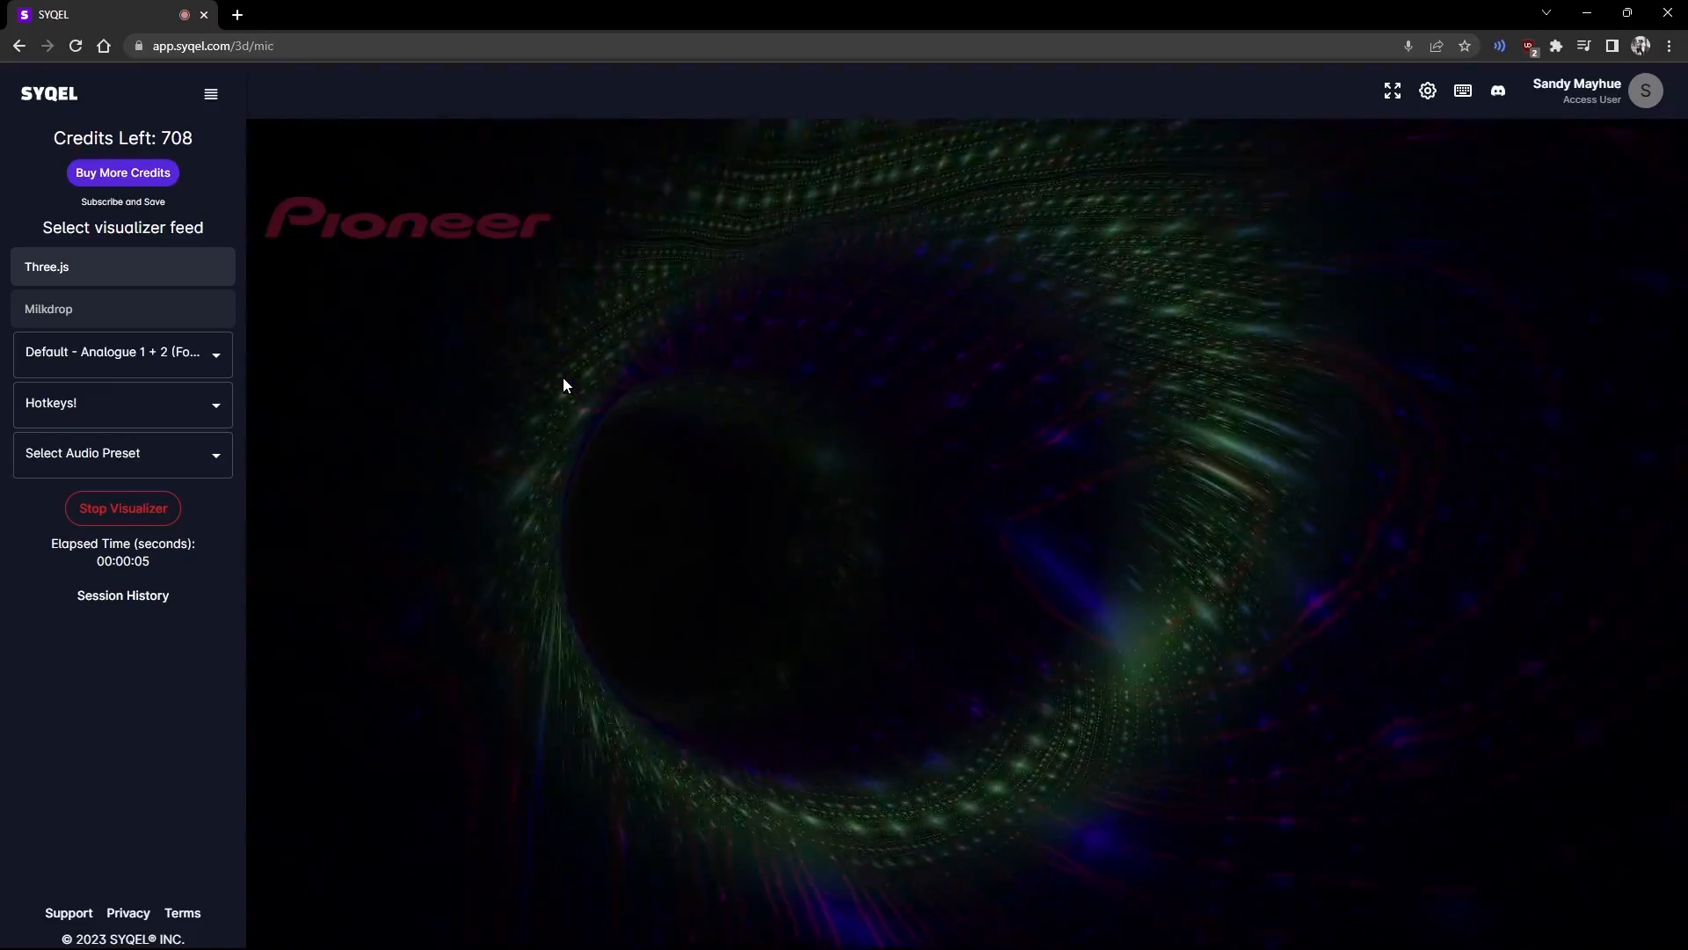
key(4)
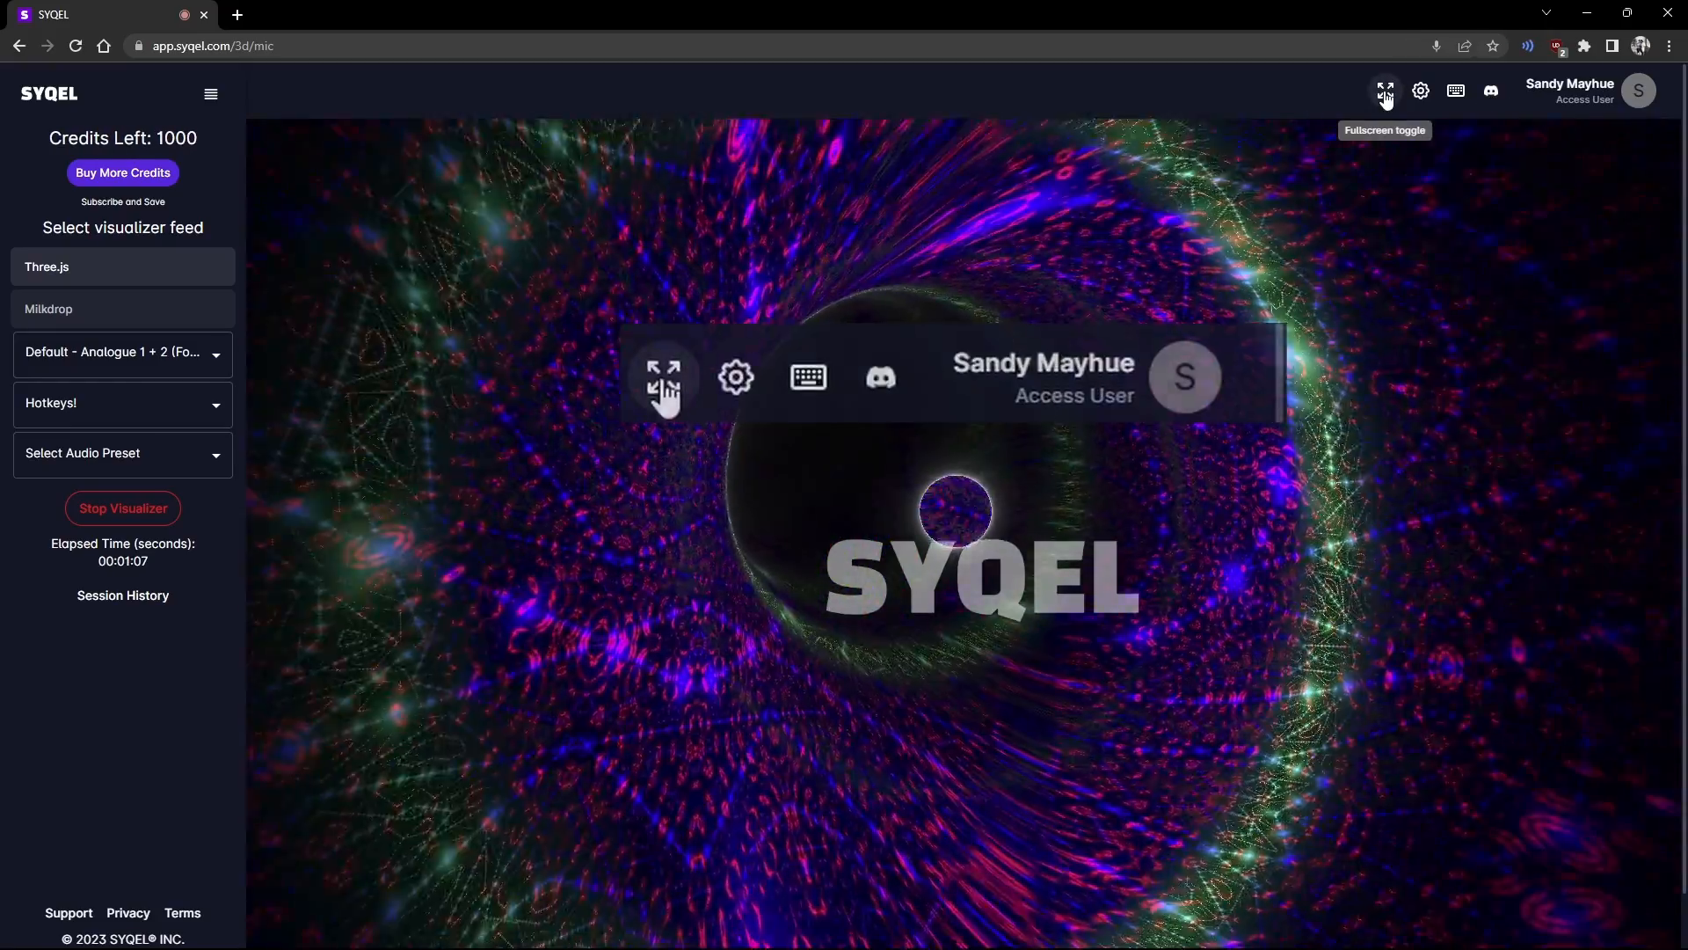
Step: Go fullscreen with the sidebar collapsed, stop the visualizer, and bring up the playlist settings
click(1385, 91)
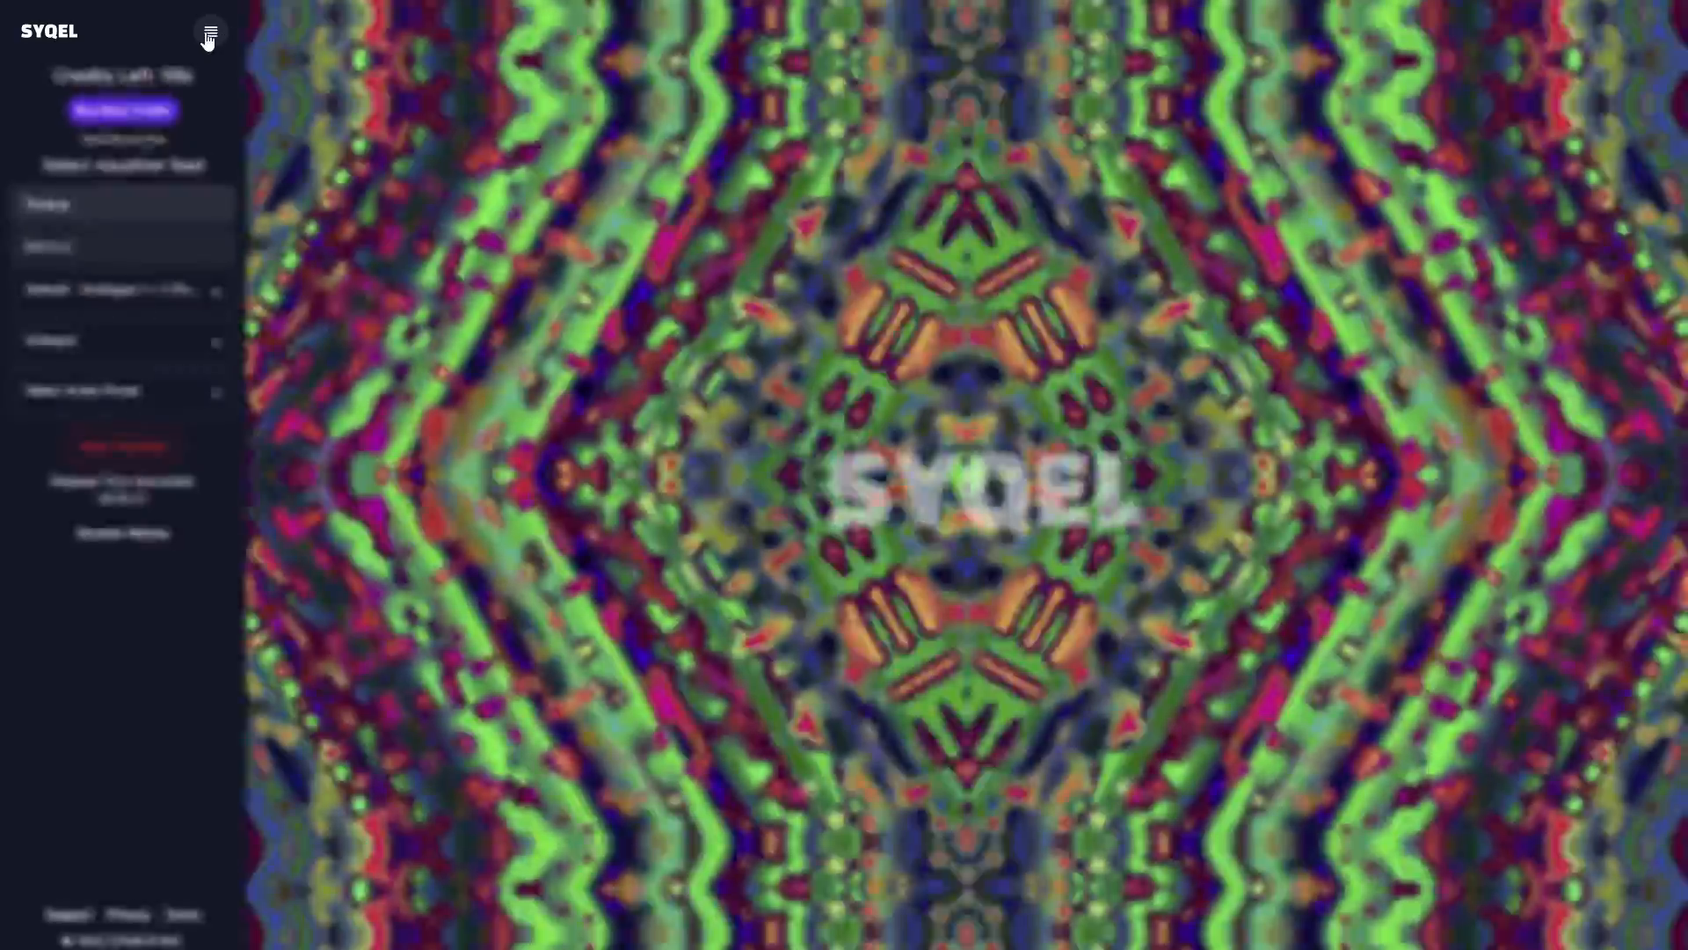
click(204, 32)
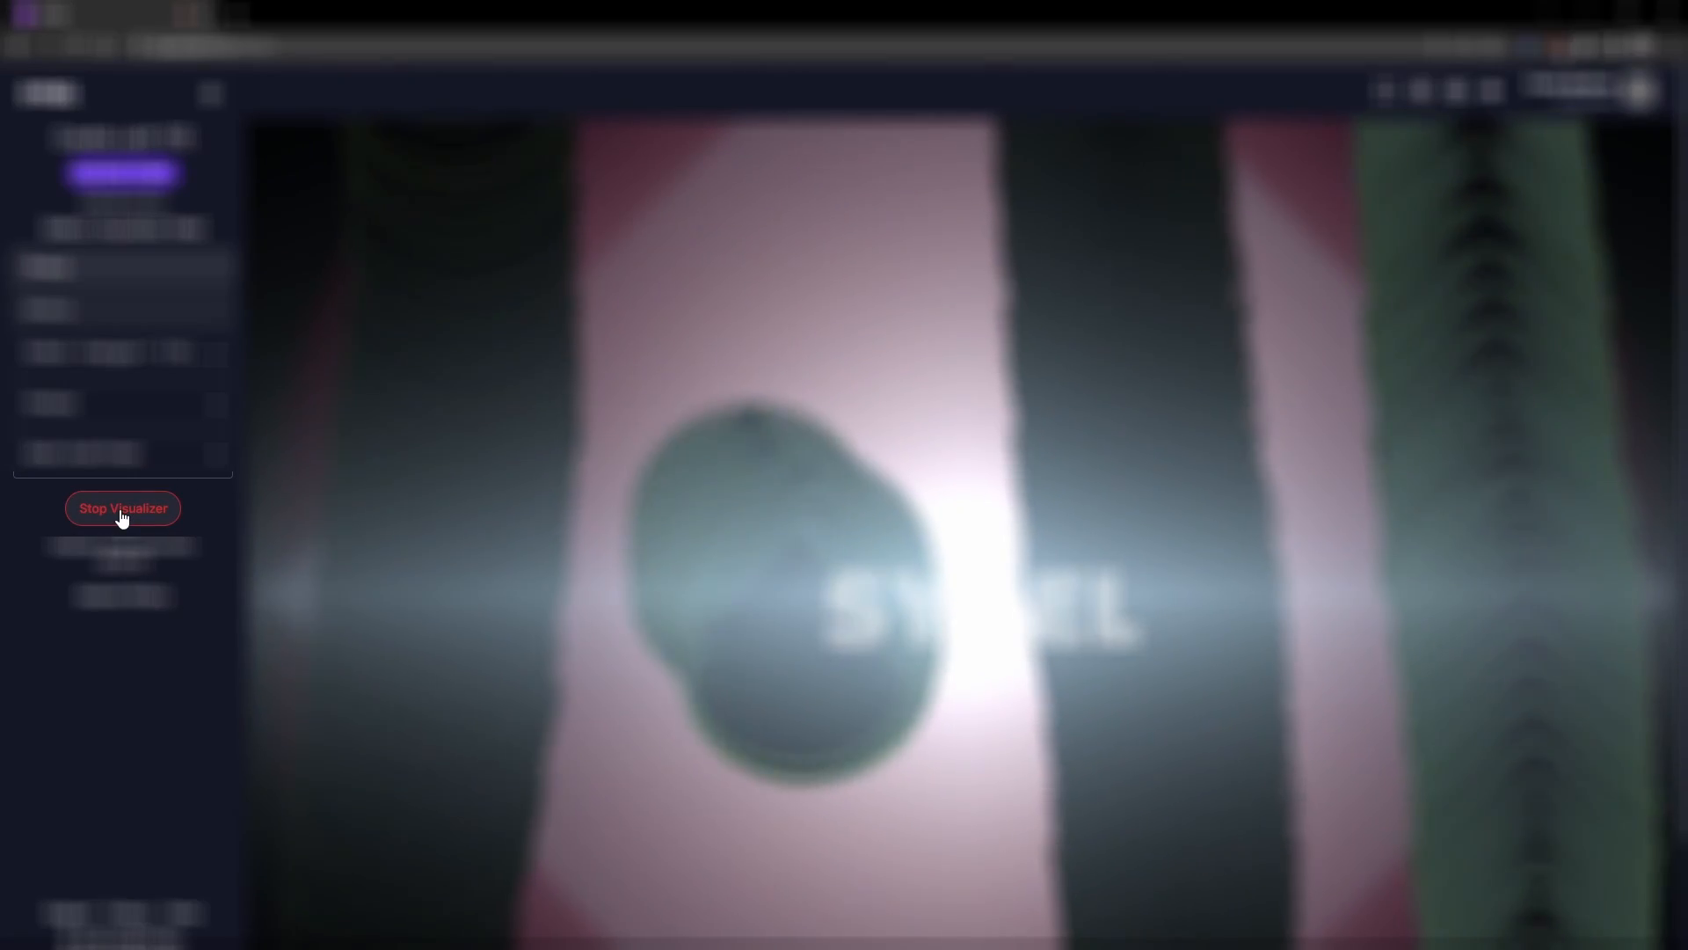
click(122, 515)
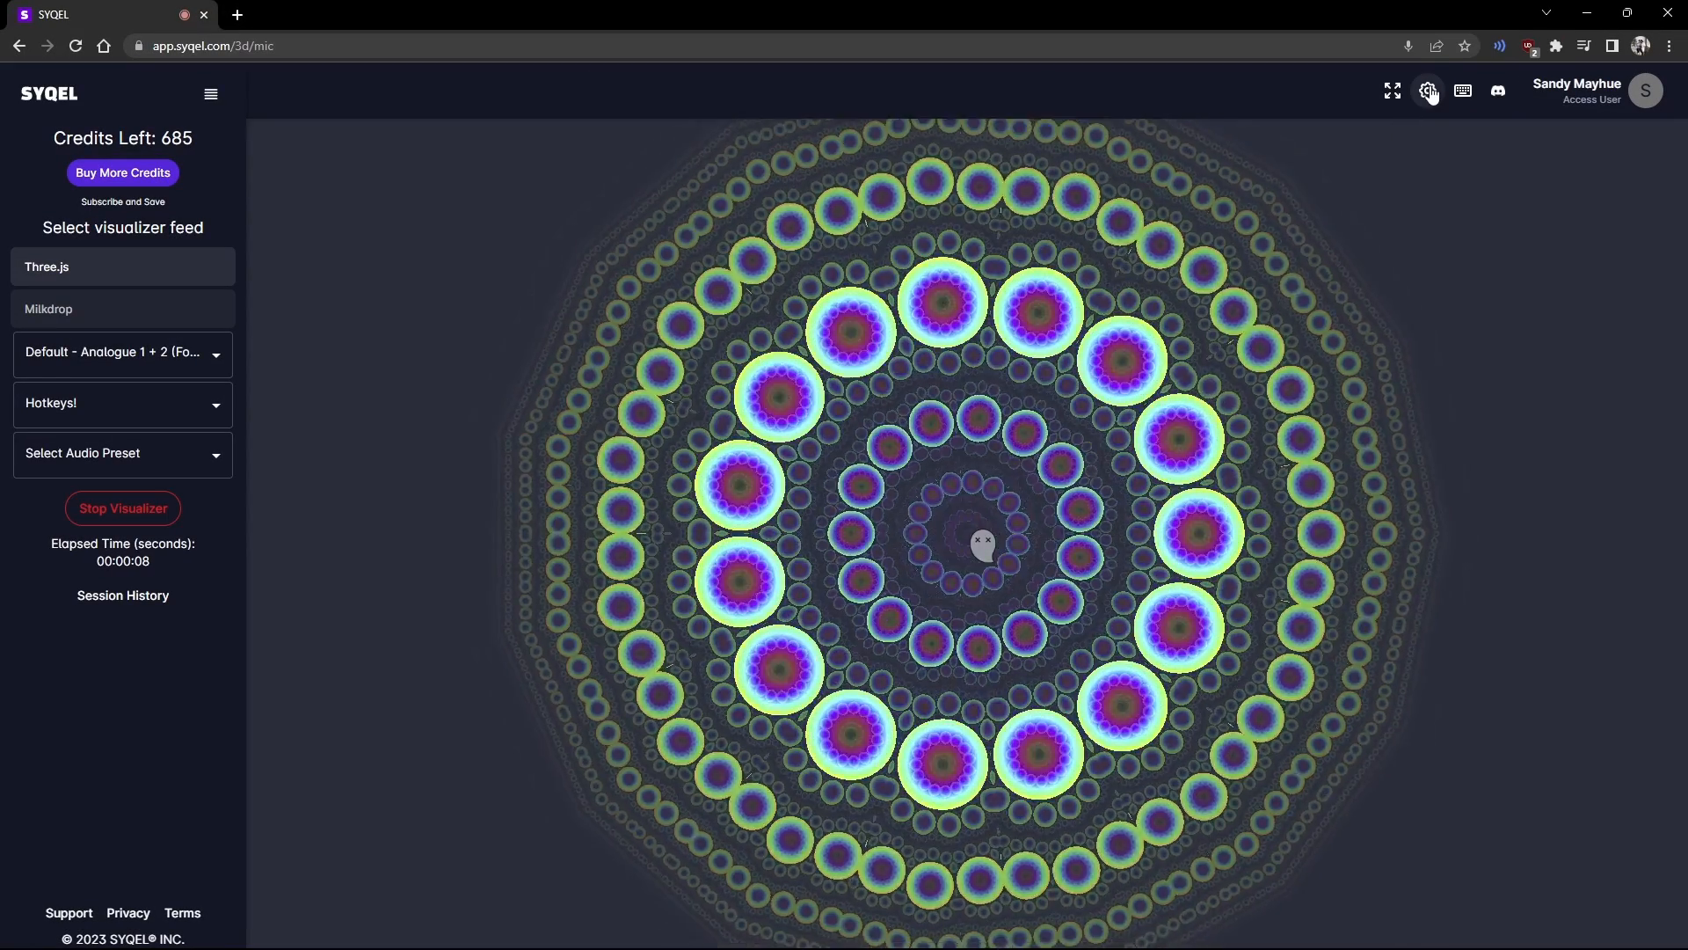
click(1429, 92)
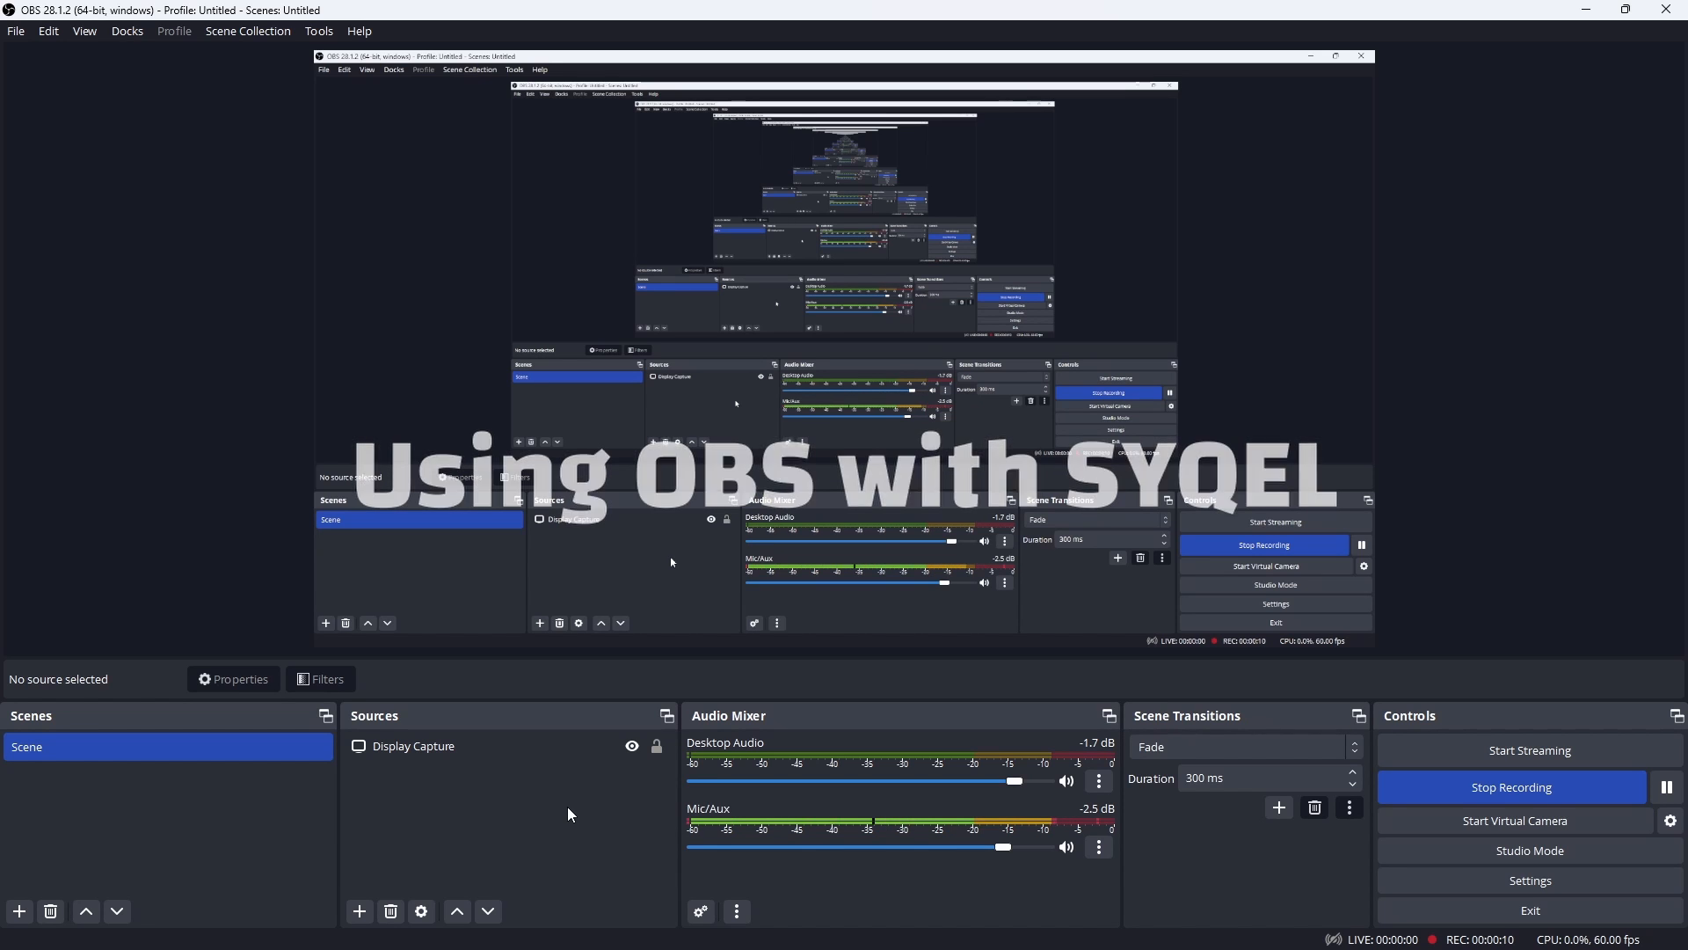
Step: Add a new Window Capture source in OBS targeting the SYQEL Chrome window, alongside Display Capture
click(360, 911)
click(417, 835)
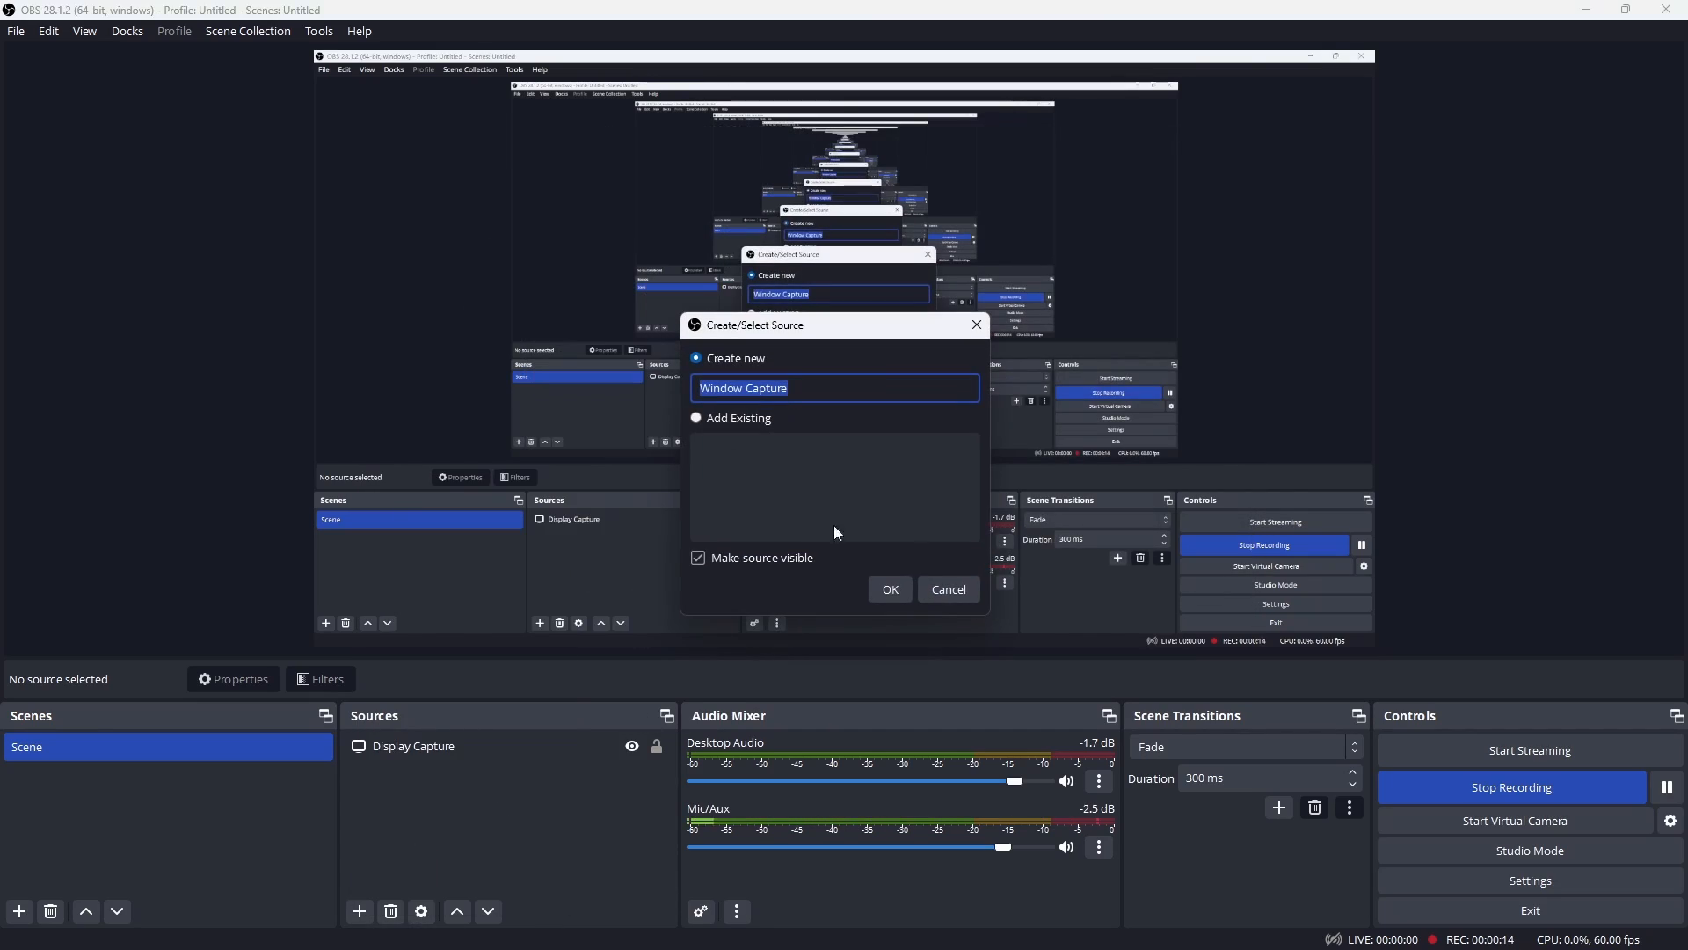
click(889, 590)
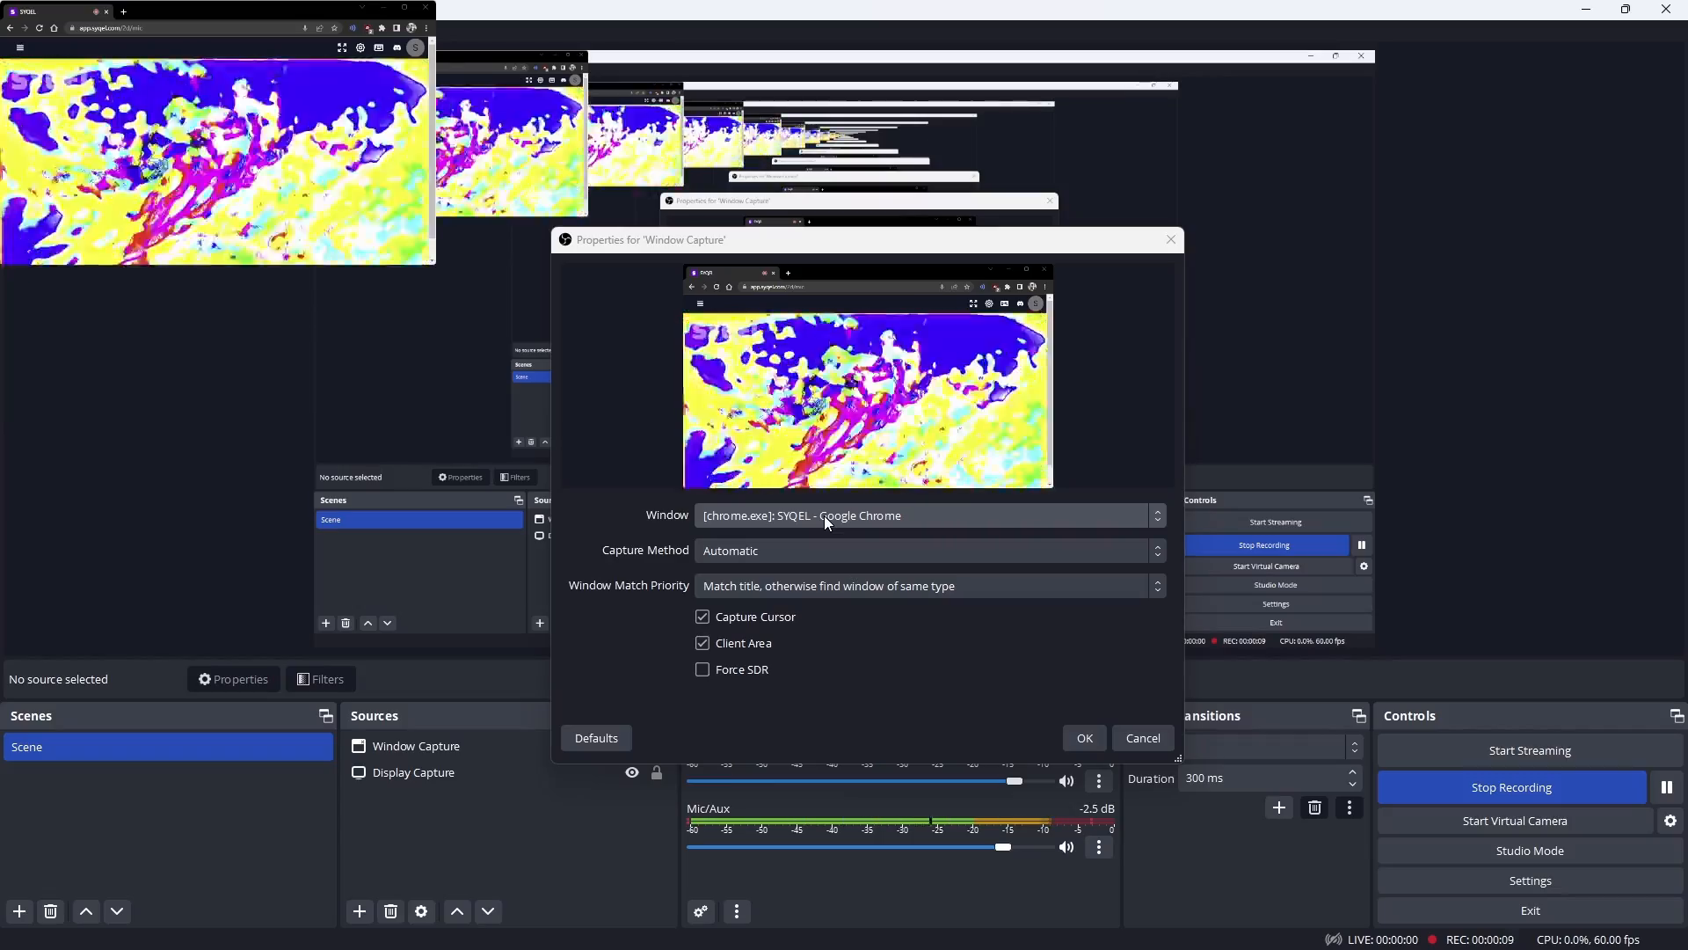
click(1084, 738)
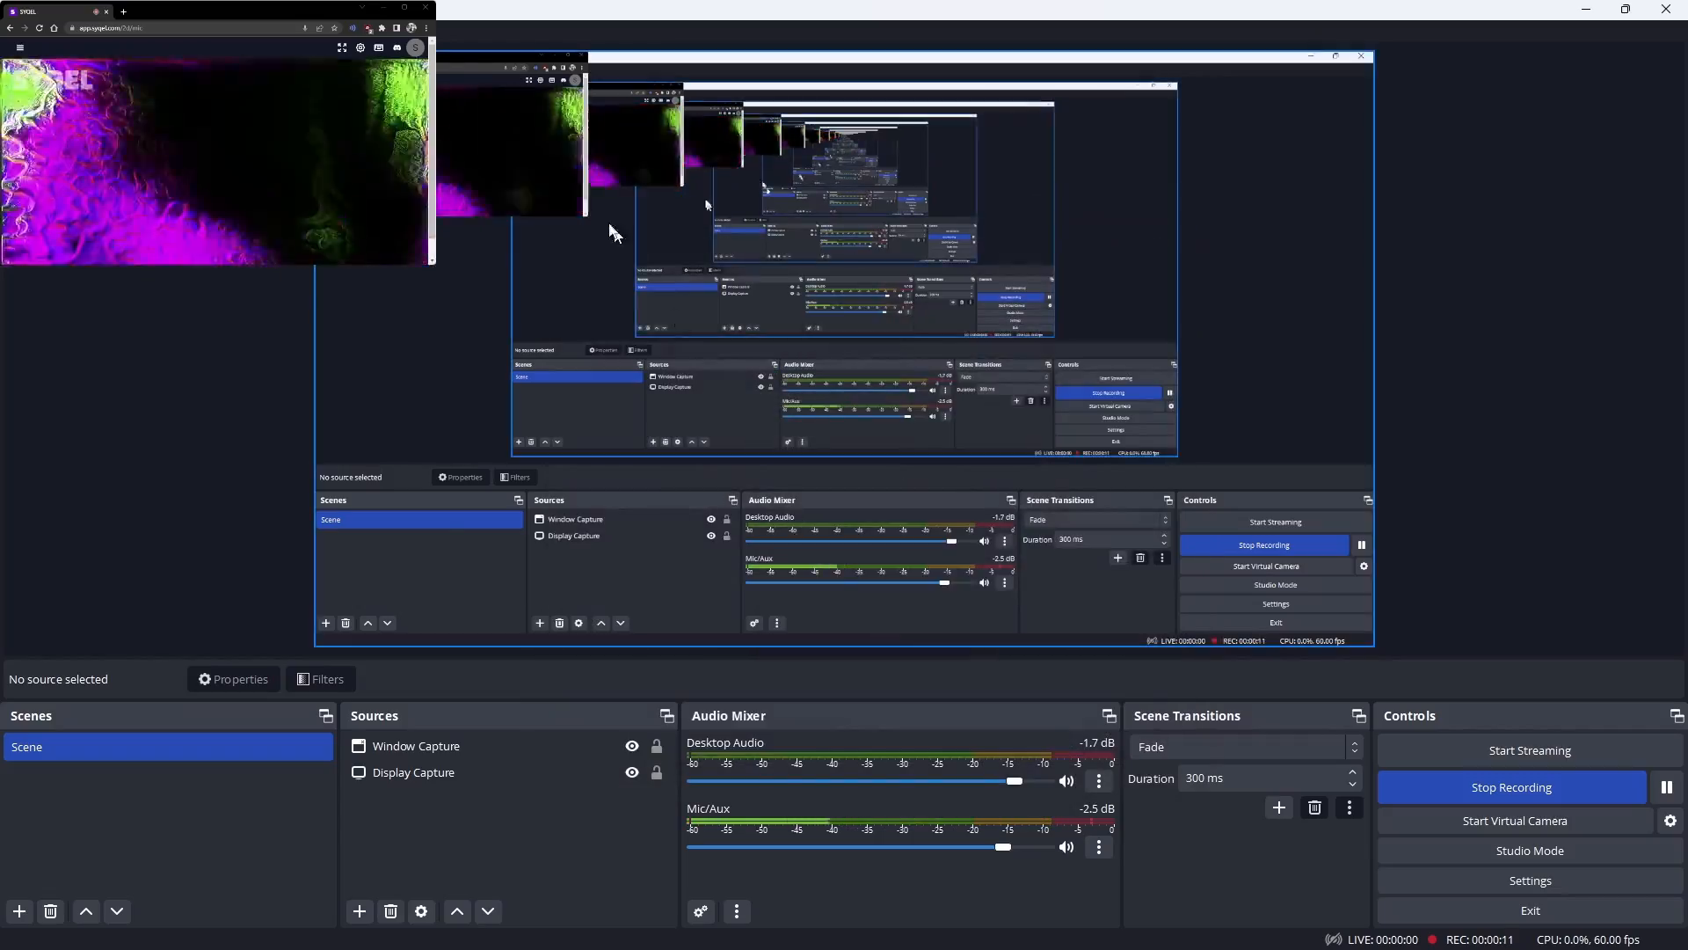
Step: Resize the Window Capture larger in the OBS preview, keeping it anchored at the top-left
drag(587, 216, 710, 328)
mouse_move(642, 269)
mouse_down()
mouse_move(642, 319)
mouse_move(642, 267)
mouse_up()
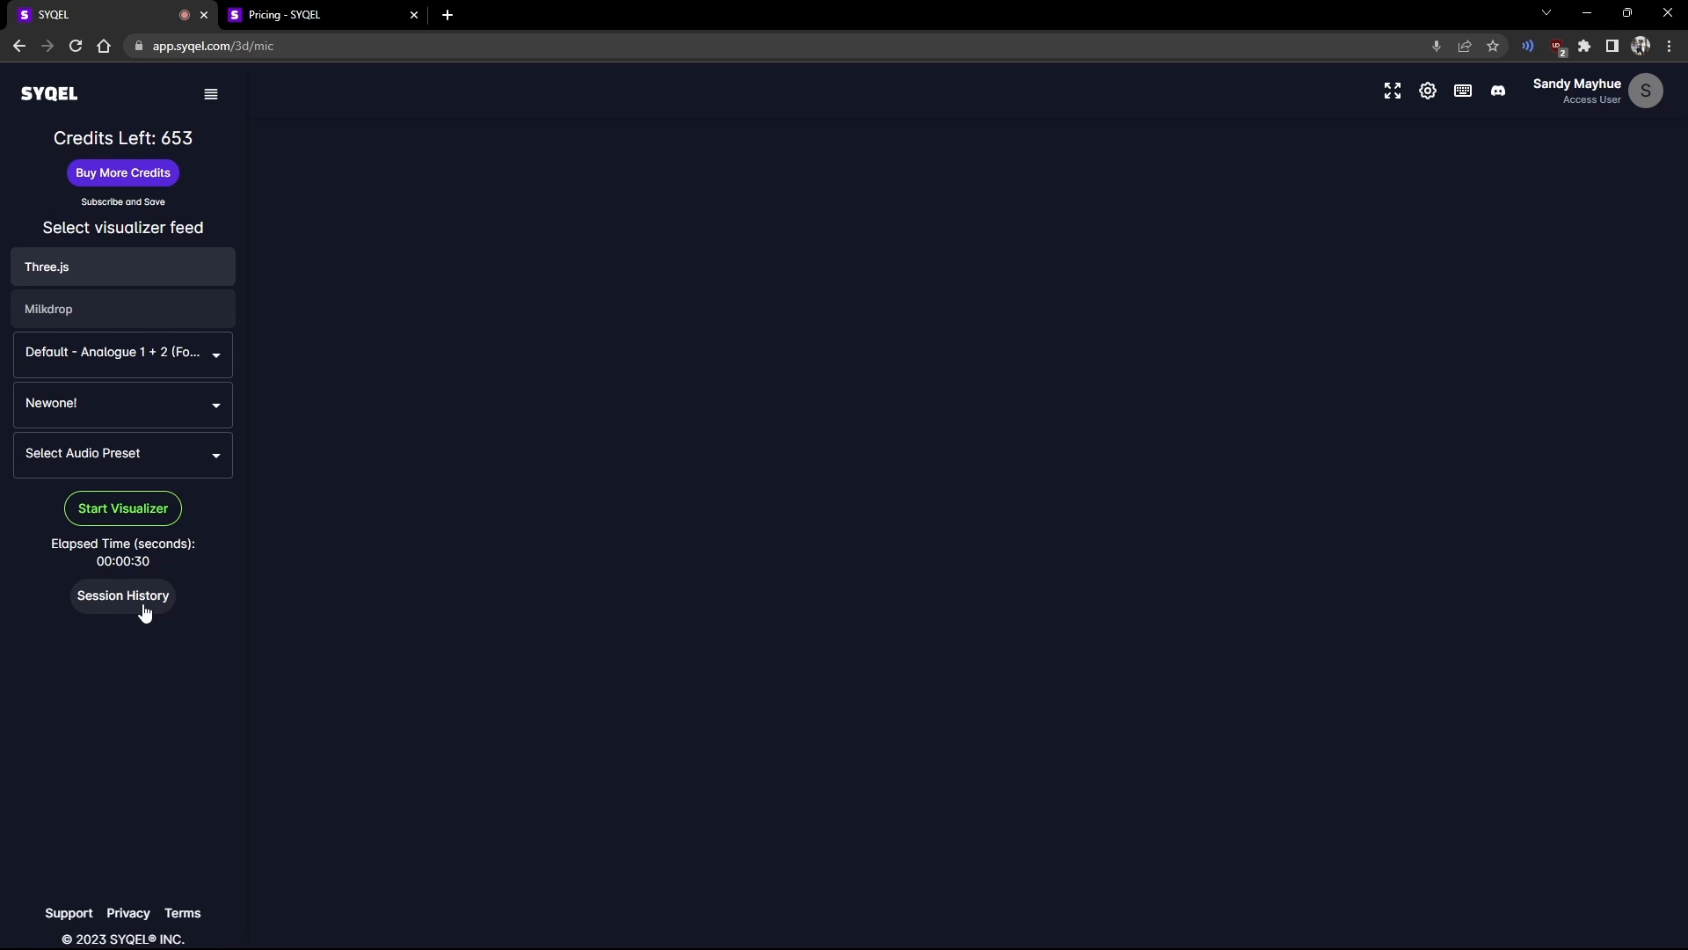
Step: Open SYQEL's Session History page and scroll through the listed sessions
click(145, 613)
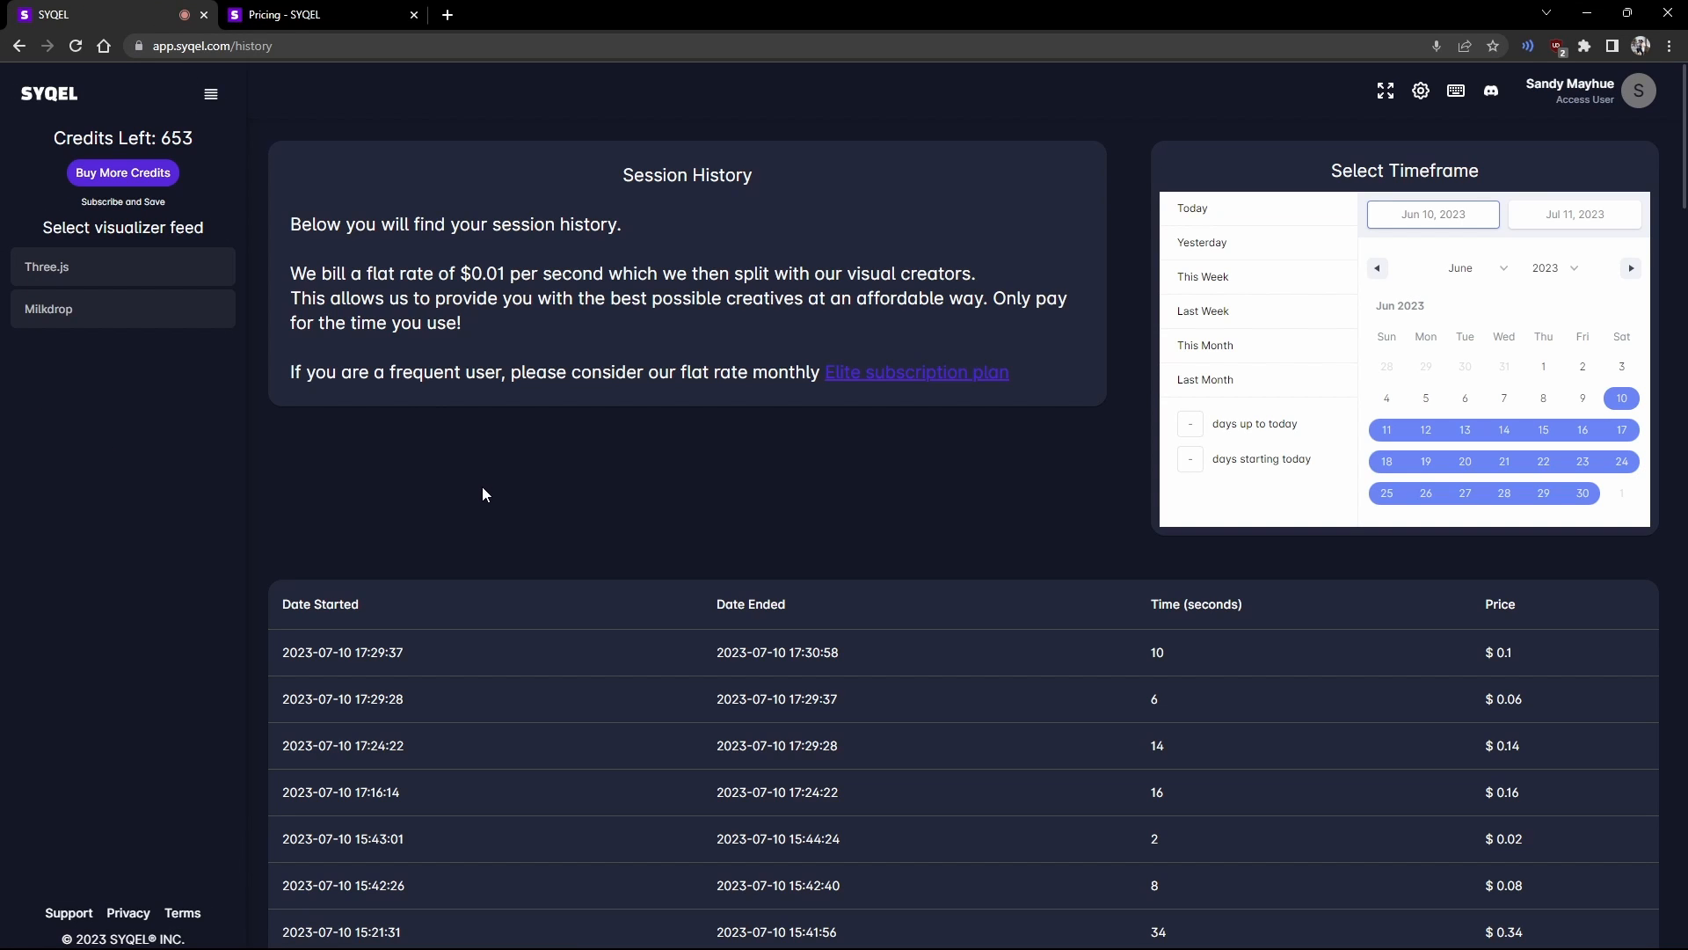
scroll(482, 489, down, 4)
scroll(482, 487, down, 1)
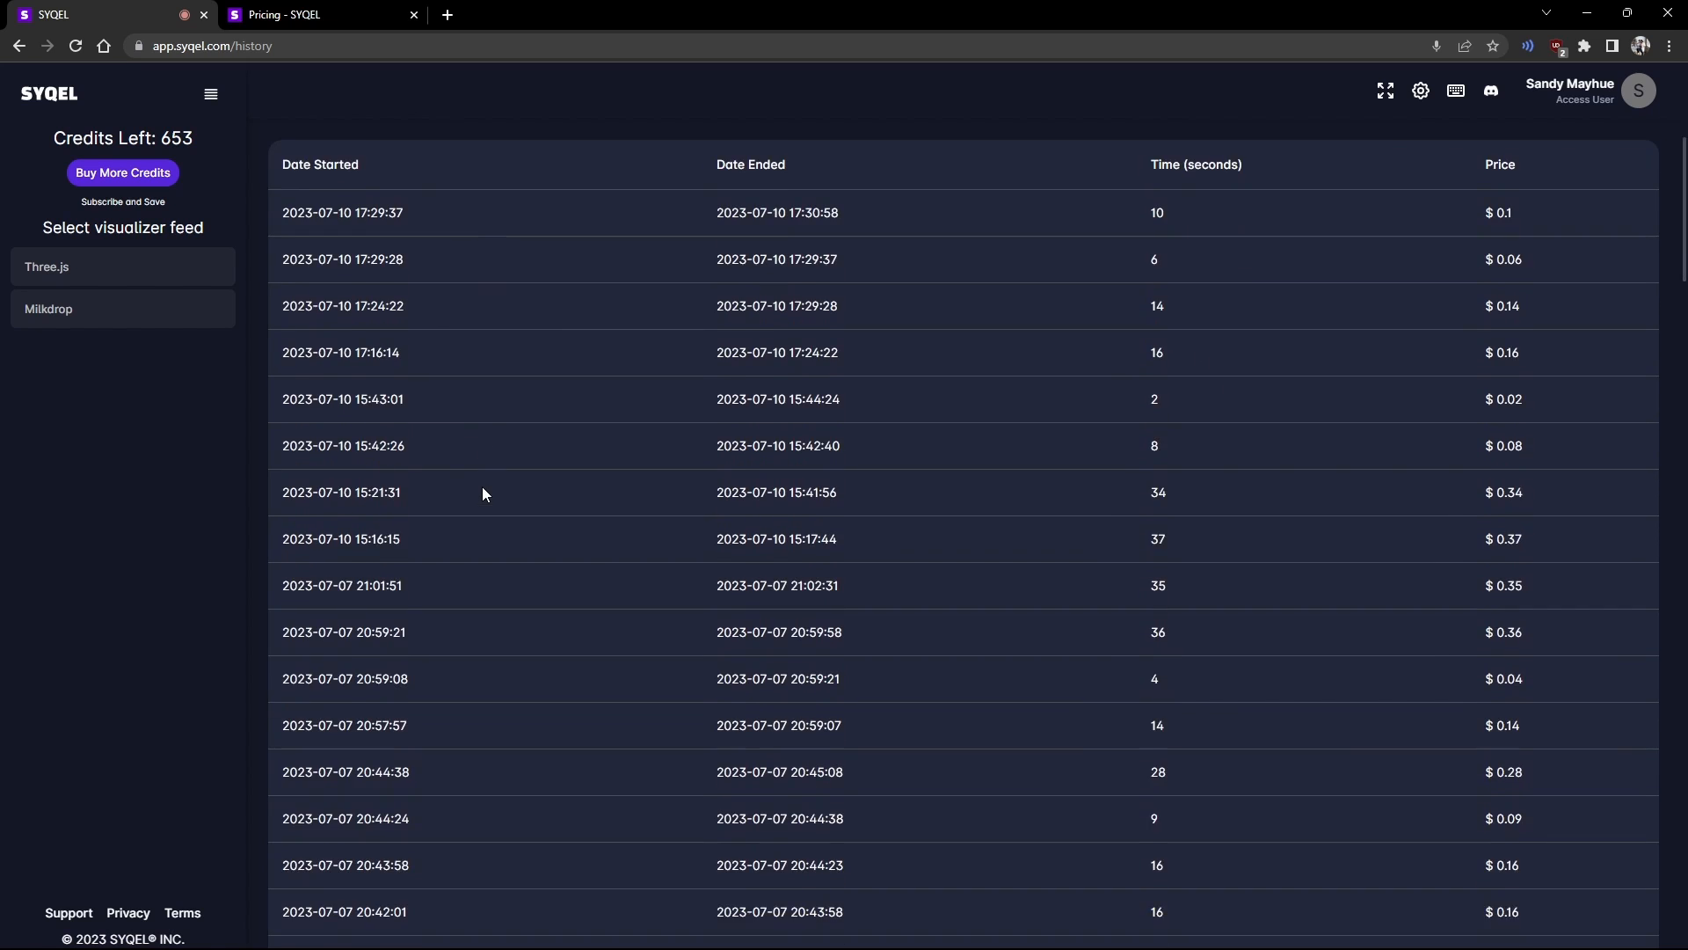
scroll(482, 487, down, 2)
scroll(506, 669, up, 7)
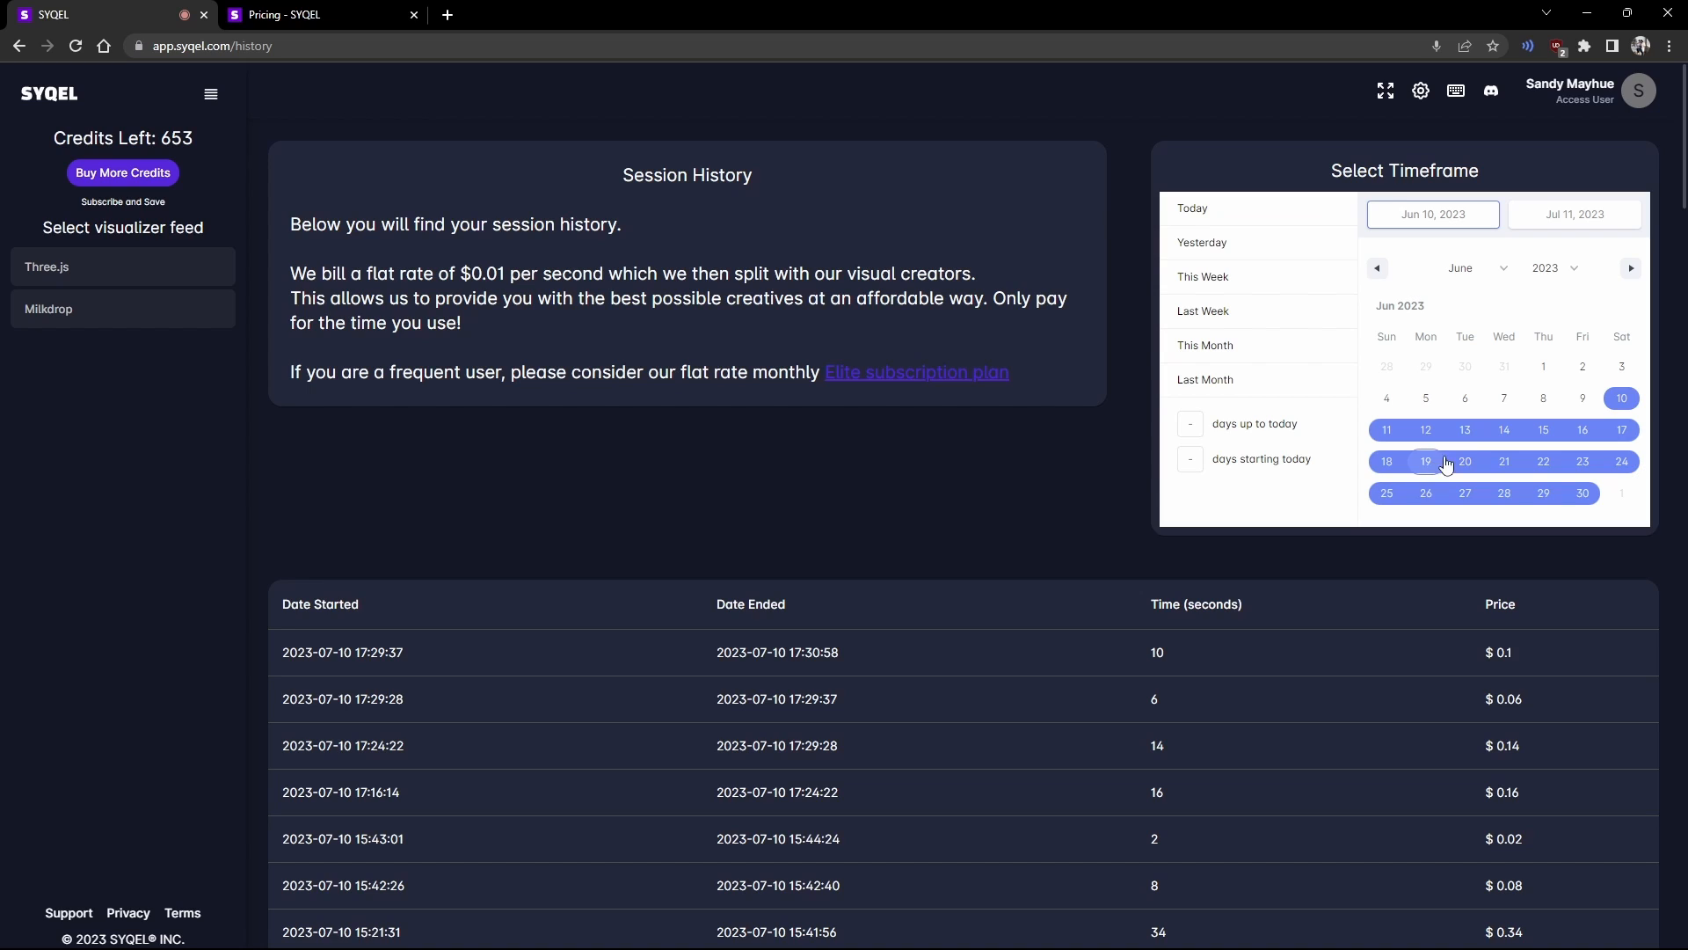
Step: Set the timeframe to June 1 through June 30, 2023
click(1545, 364)
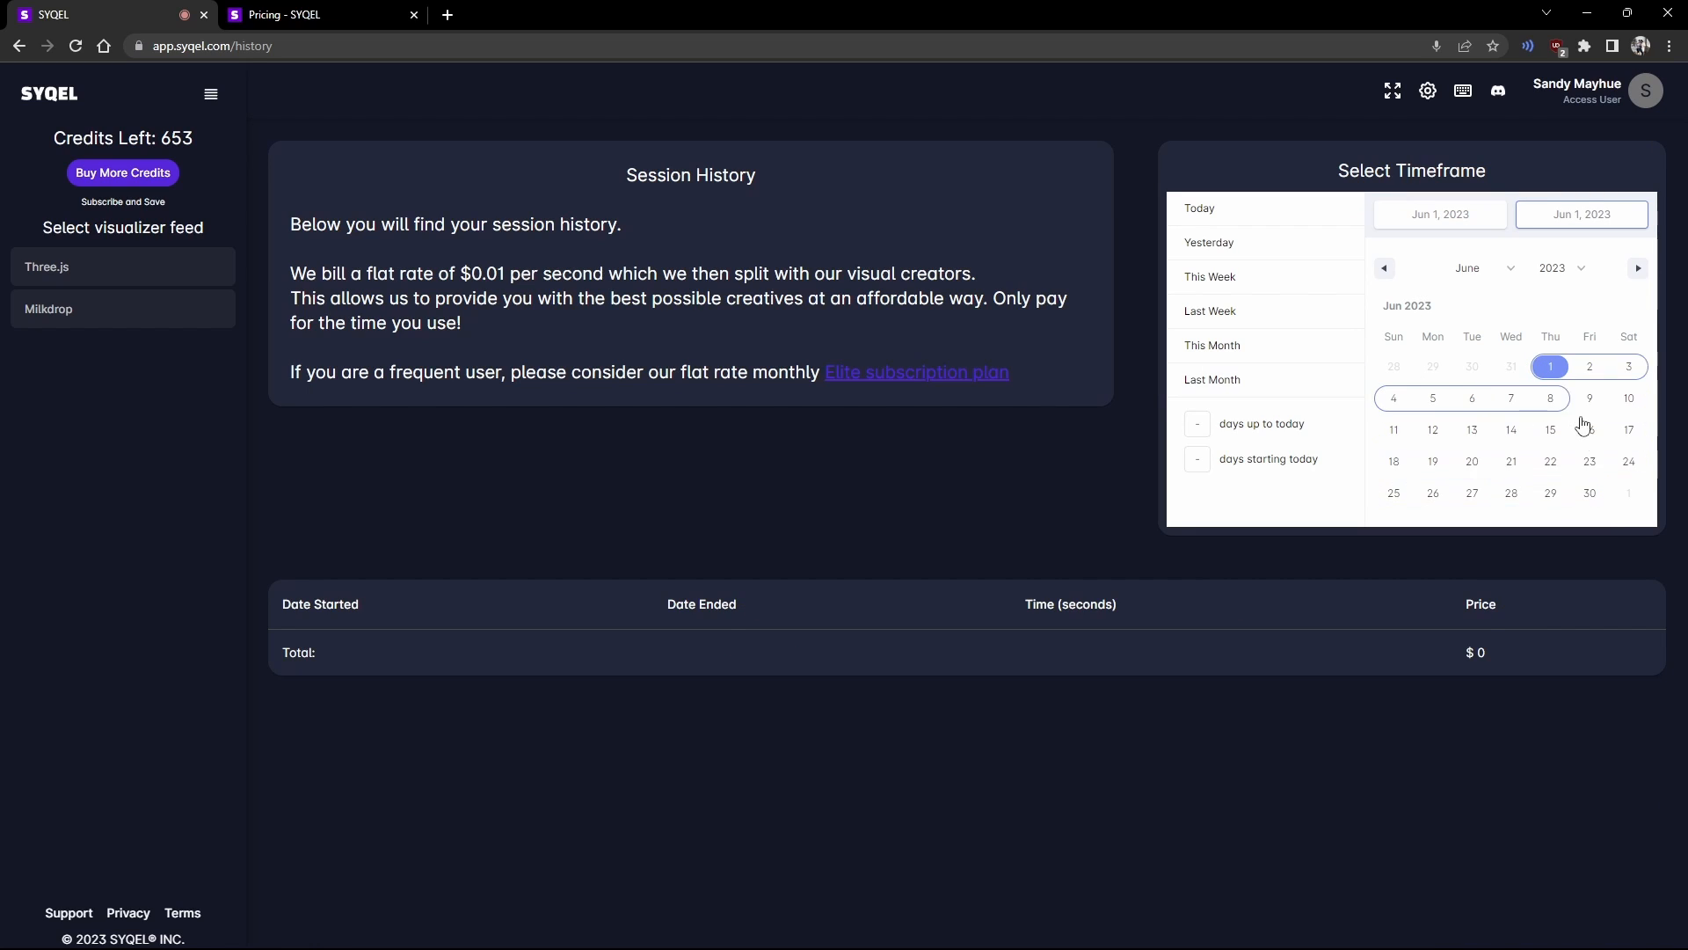
click(1585, 495)
scroll(851, 683, down, 4)
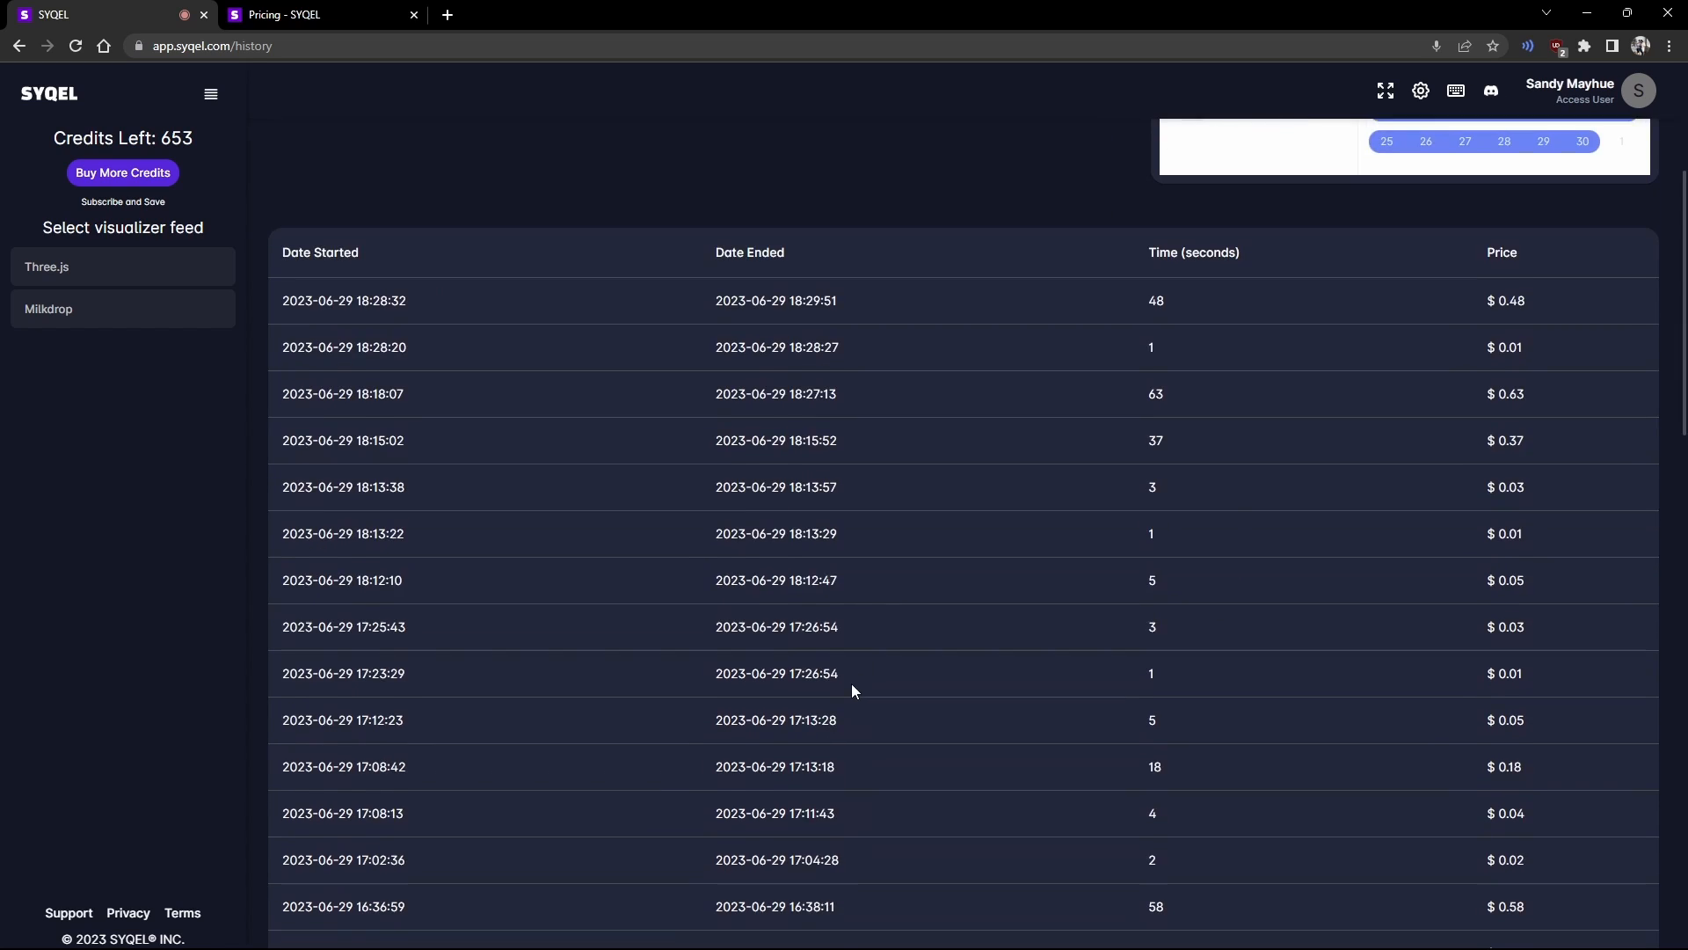